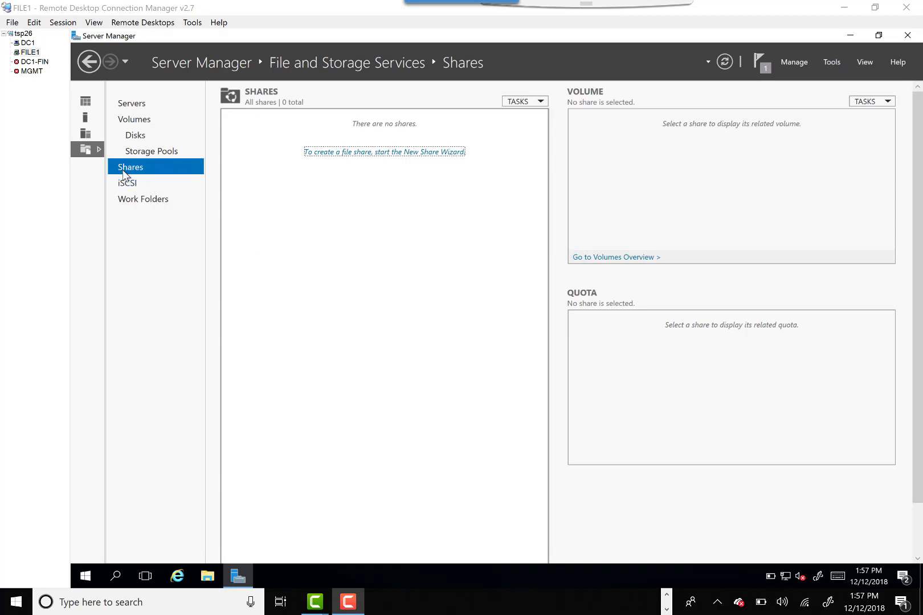
Step: Start a new file share with the SMB Share - Quick profile and set its location to a custom path
left_click(389, 156)
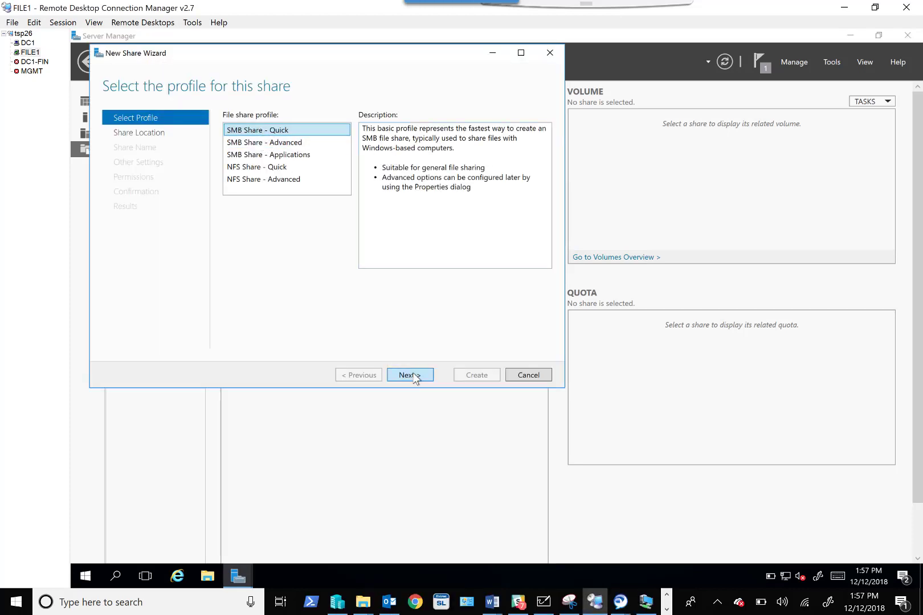
left_click(409, 375)
left_click(325, 275)
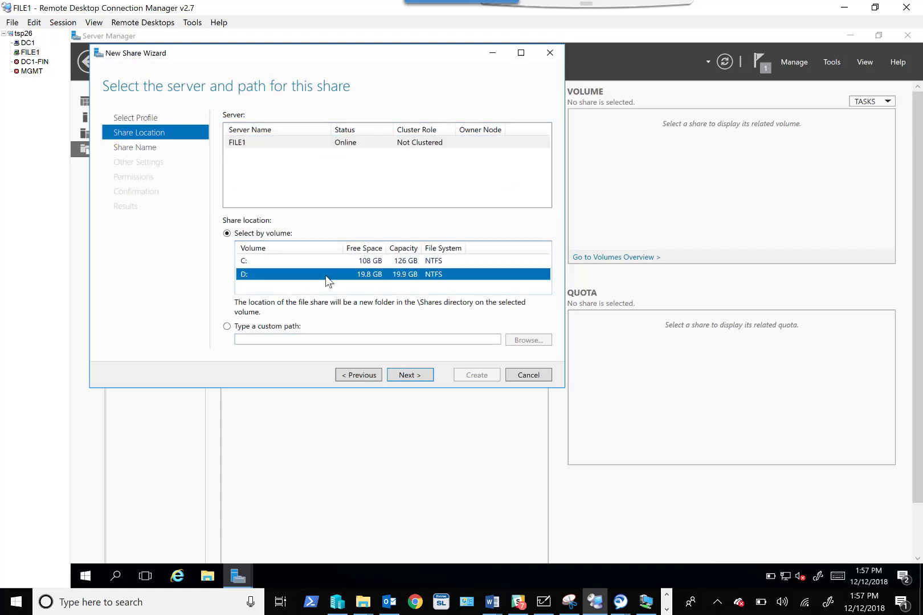
left_click(232, 326)
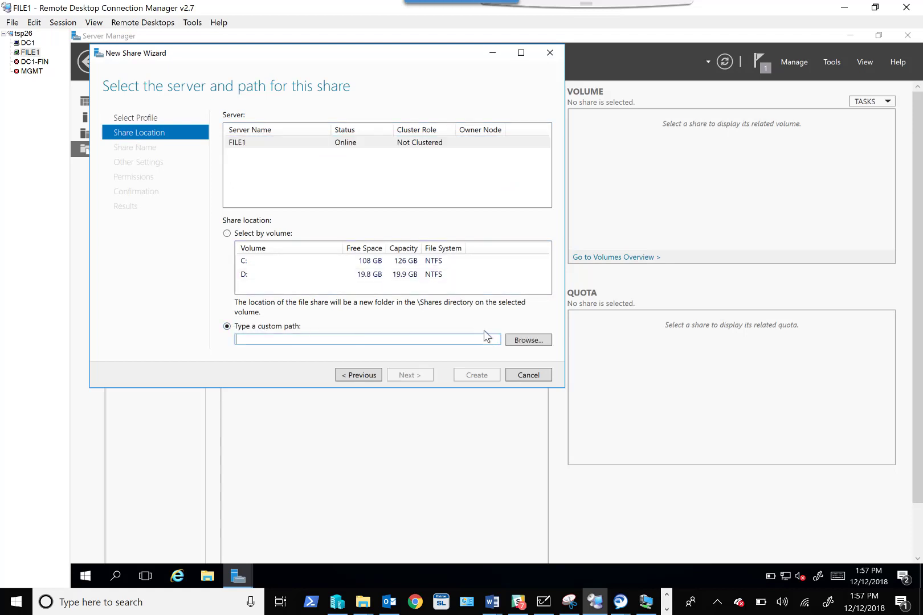
Step: Create a folder named Company_Directories on the Company_Data (D:) volume and use it as the share location
left_click(522, 340)
left_click(187, 128)
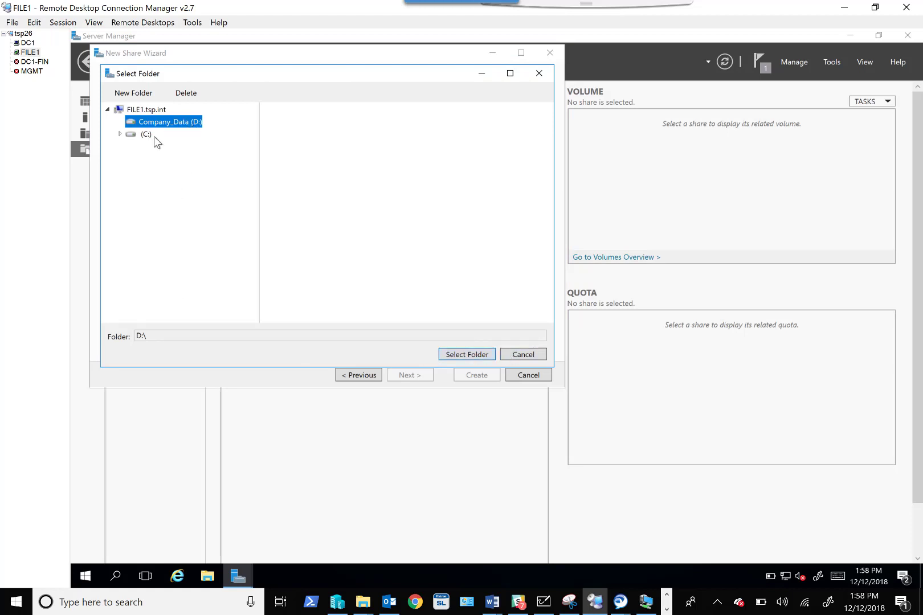
left_click(132, 93)
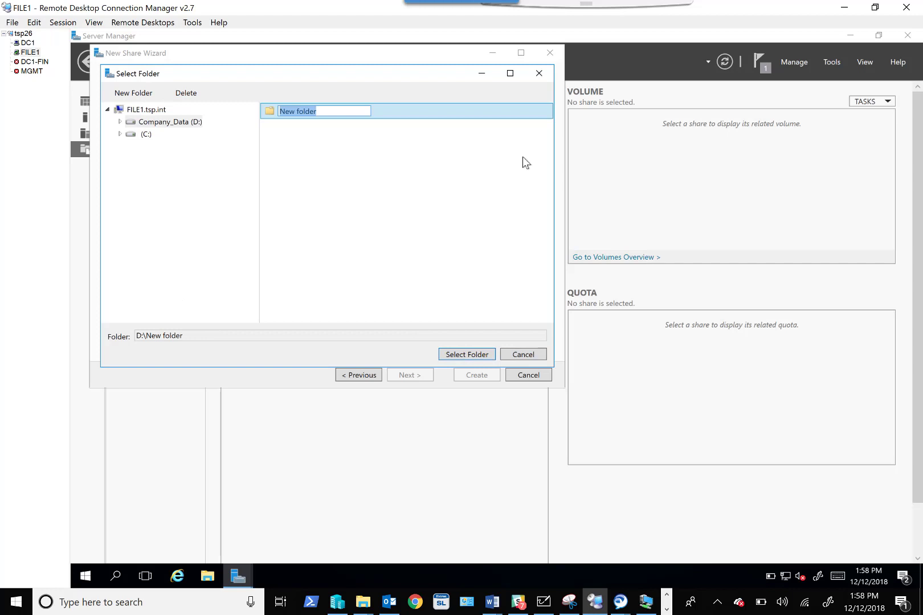
type("Company_Directories")
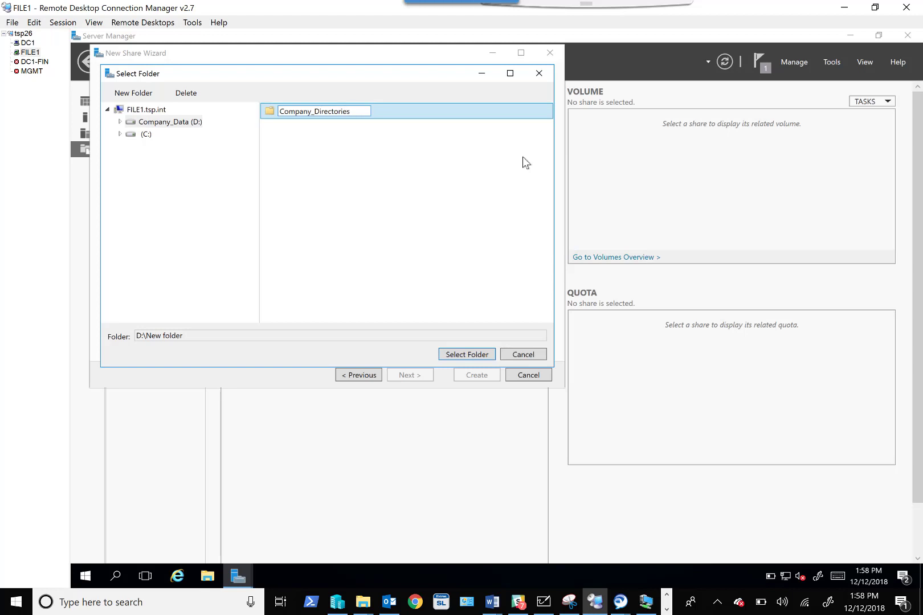
key("Return")
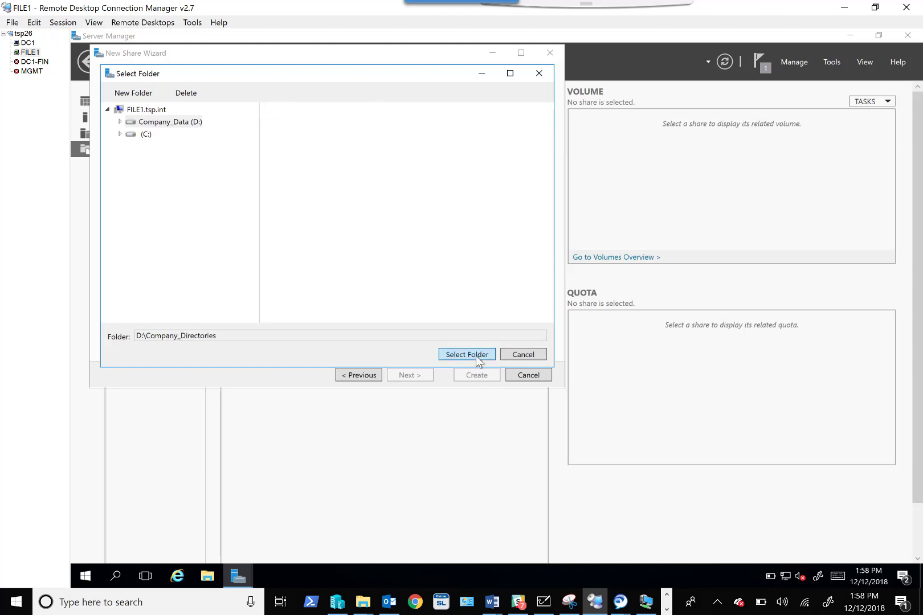
left_click(470, 354)
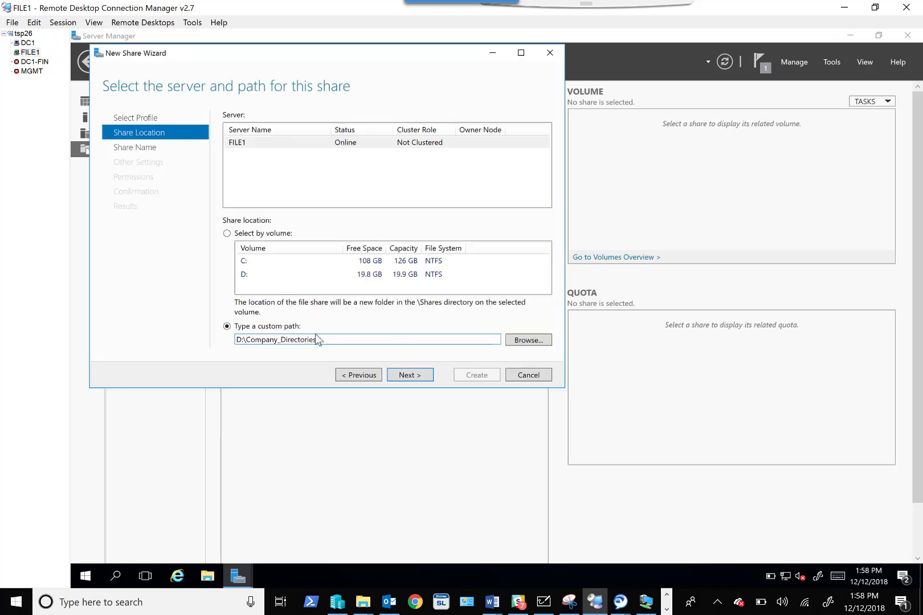
left_click(411, 374)
Step: Name the share Company_Directories$ and enable access-based enumeration for it
left_click(404, 115)
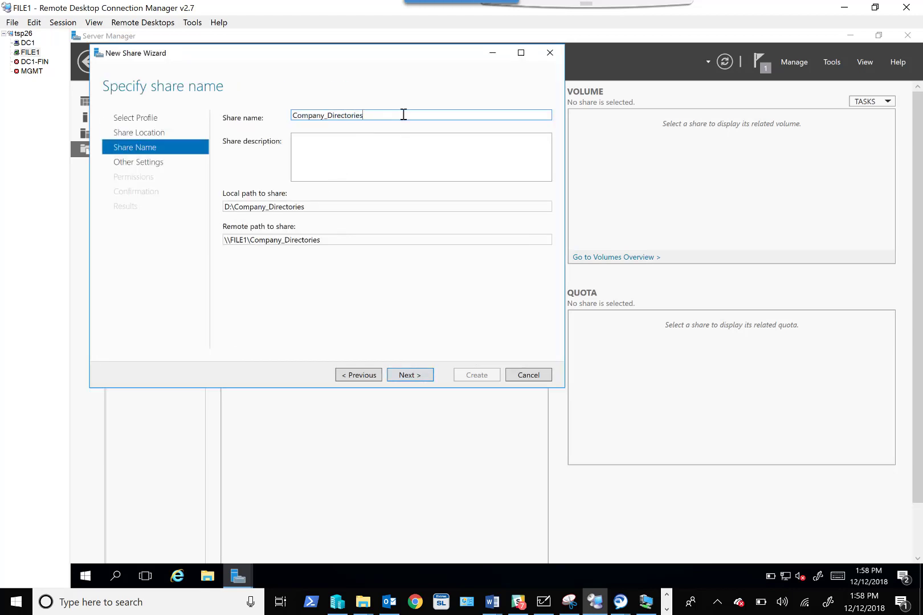
type("$")
left_click(417, 375)
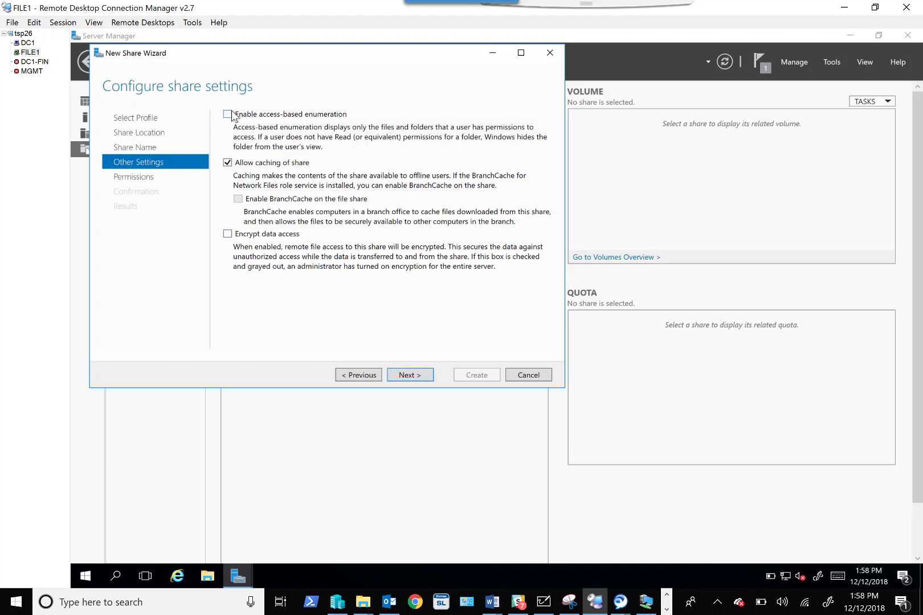
left_click(232, 115)
left_click(419, 378)
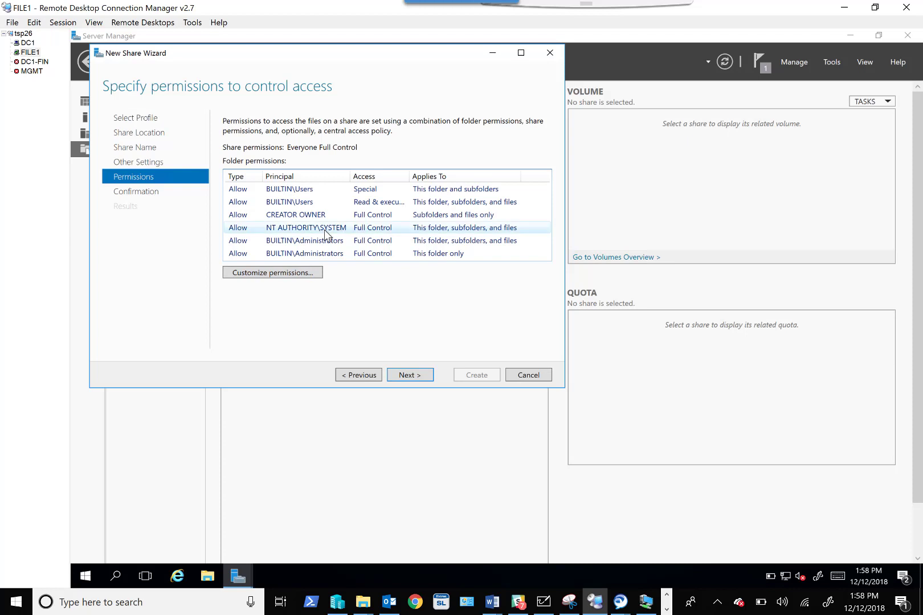
Step: Open the advanced permission settings for Company_Directories and try to remove the Users entry with Special access
left_click(296, 275)
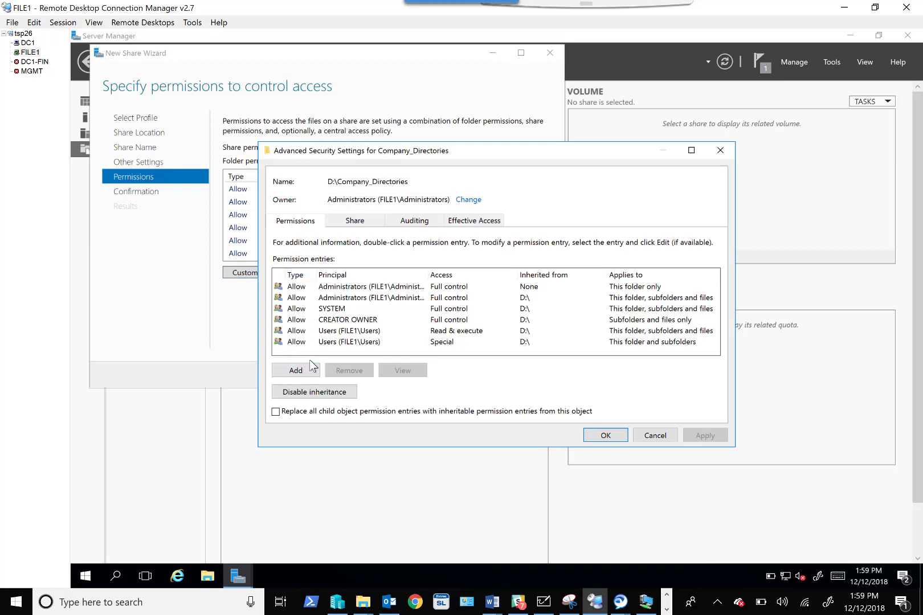
left_click(350, 342)
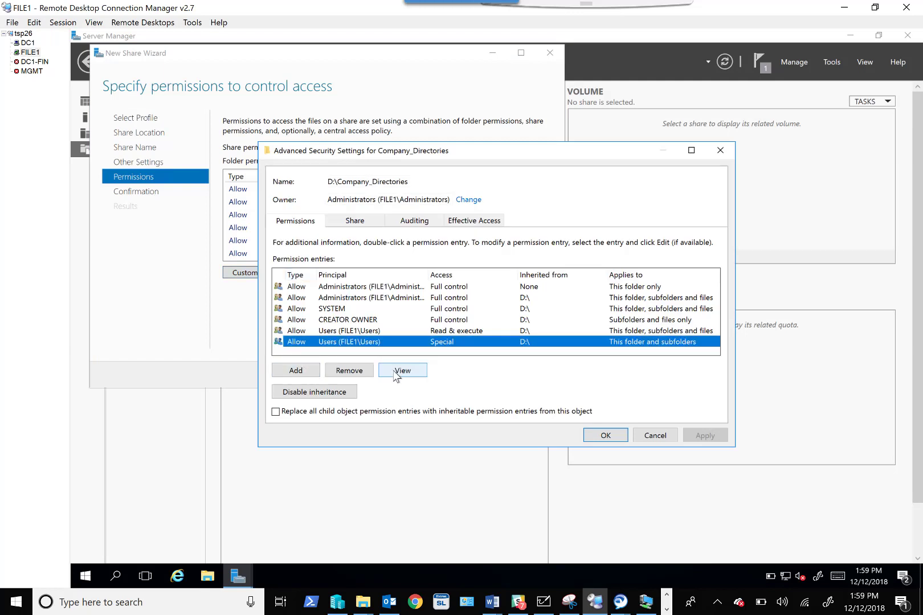
left_click(336, 369)
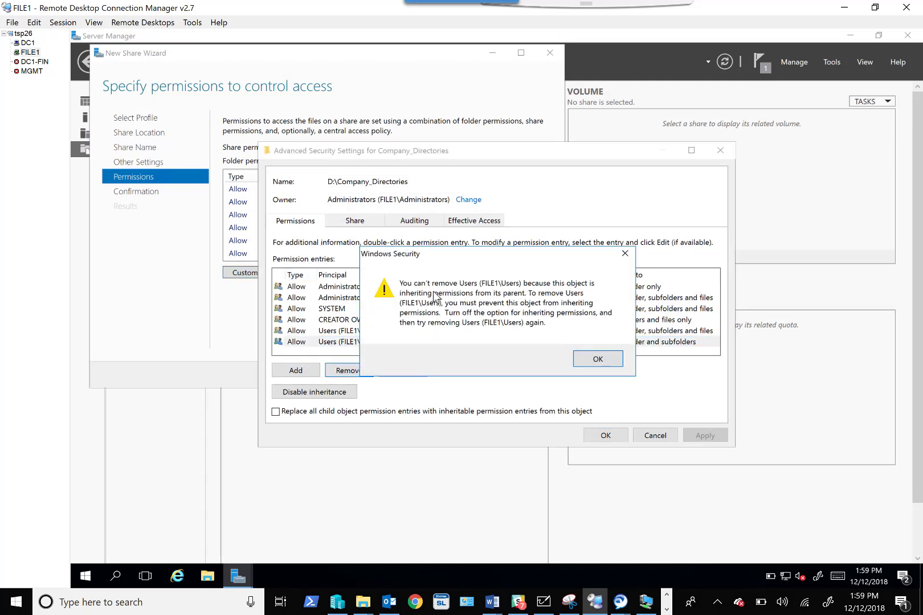
left_click(601, 361)
Step: Examine where the Administrators, SYSTEM, CREATOR OWNER and Users permission entries of Company_Directories are inherited from
left_click(525, 297)
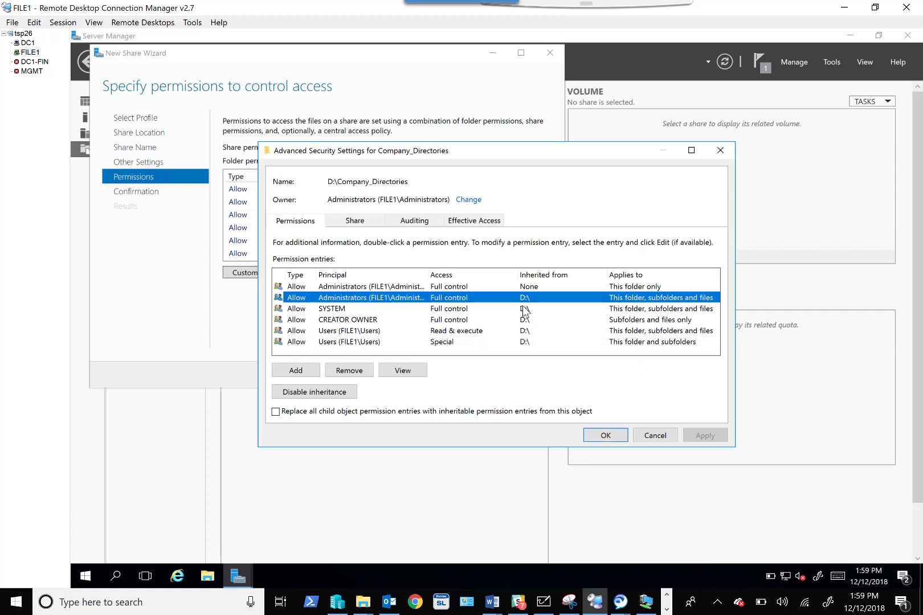
left_click(524, 310)
left_click(525, 320)
left_click(523, 330)
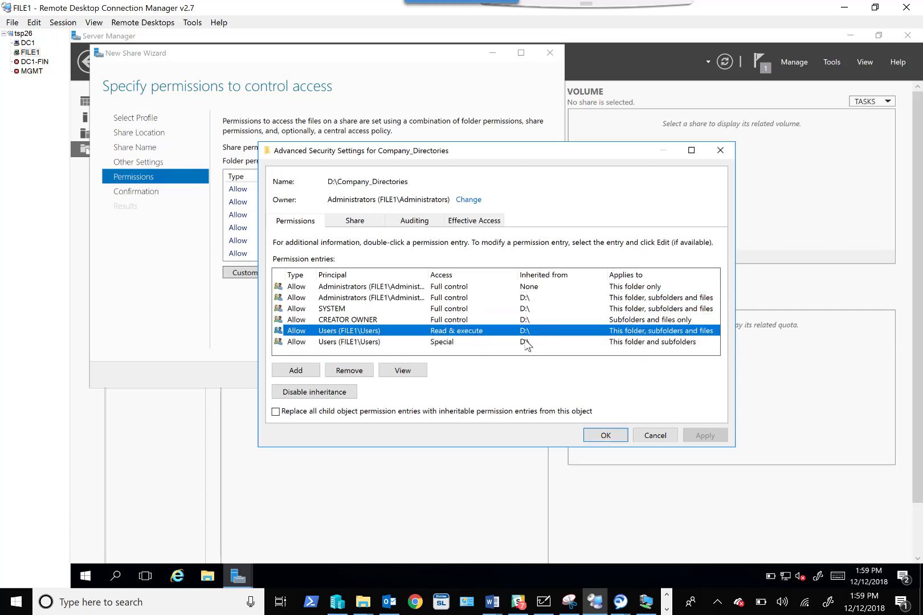
left_click(525, 341)
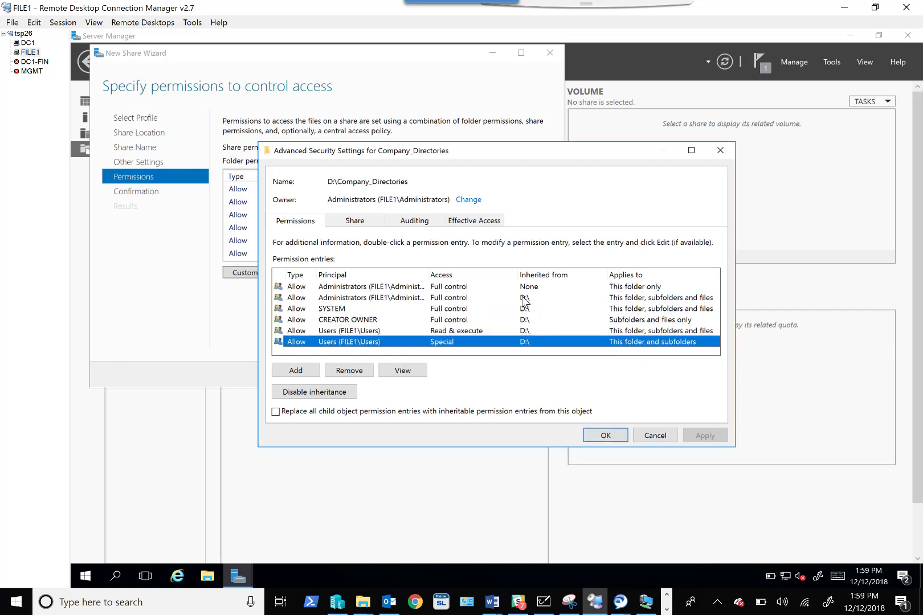
Step: In File Explorer, review the security permissions of the Company_Data (D:) drive and look at the drive's contents
left_click(206, 576)
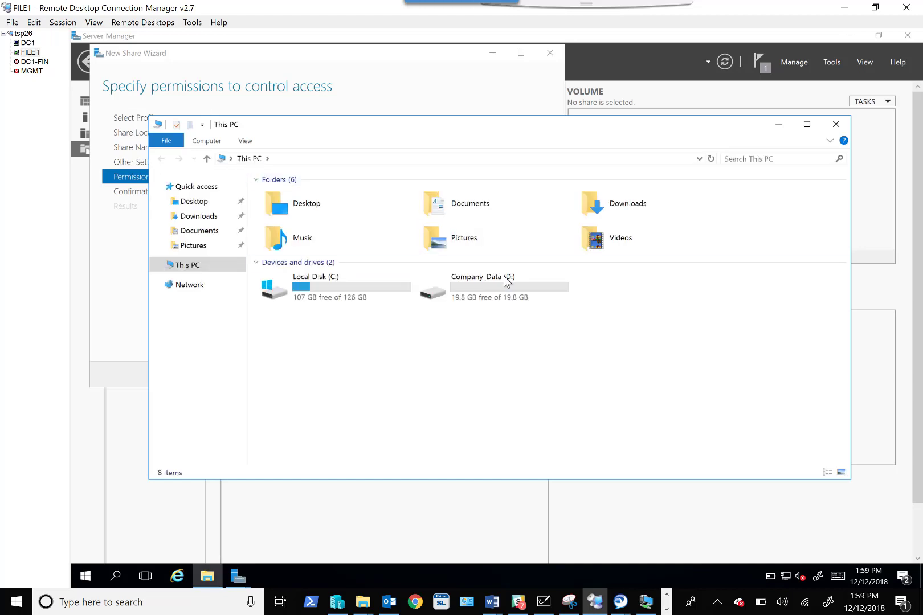
left_click(506, 287)
right_click(508, 284)
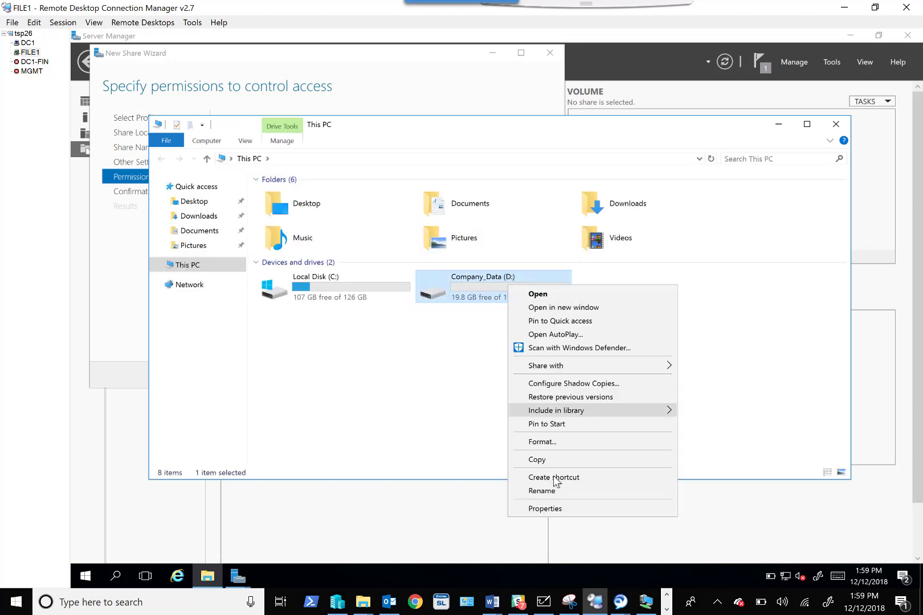
left_click(549, 508)
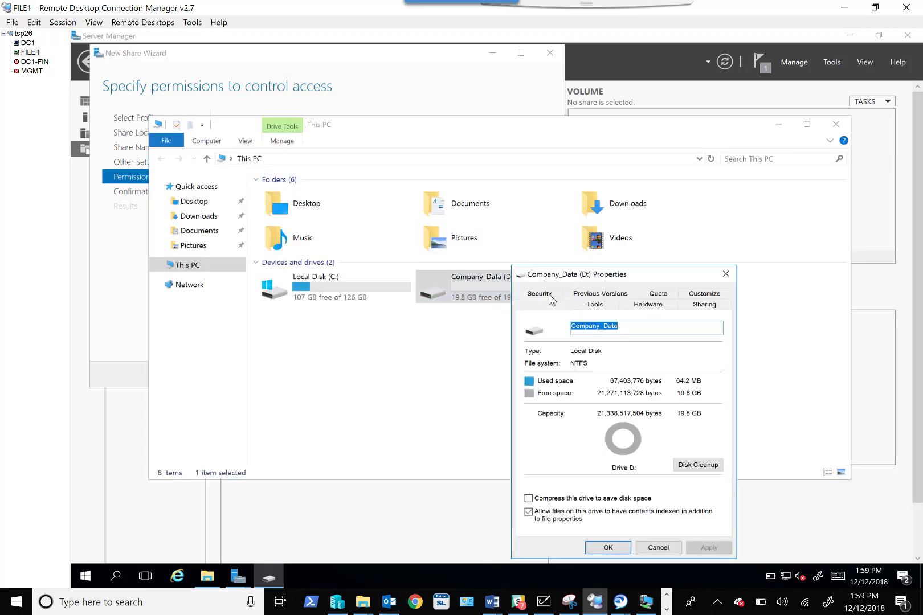
left_click(538, 293)
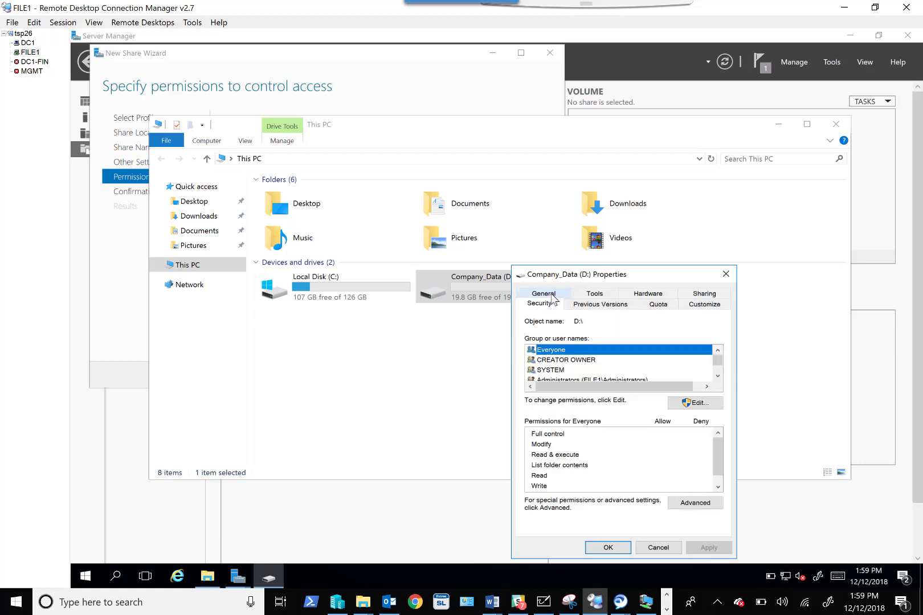
scroll(553, 372, "down", 1)
left_click(567, 370)
left_click(561, 360)
left_click(553, 350)
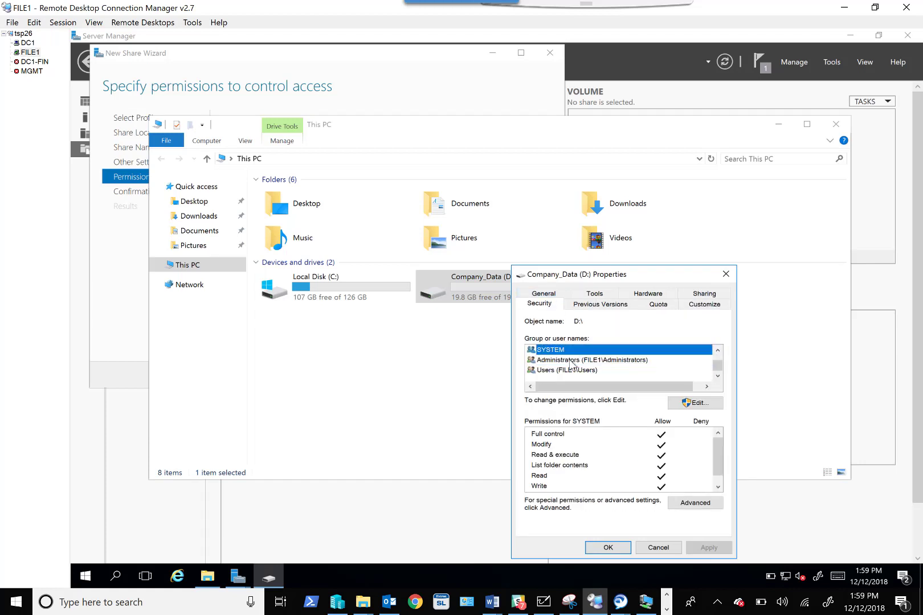
left_click(627, 548)
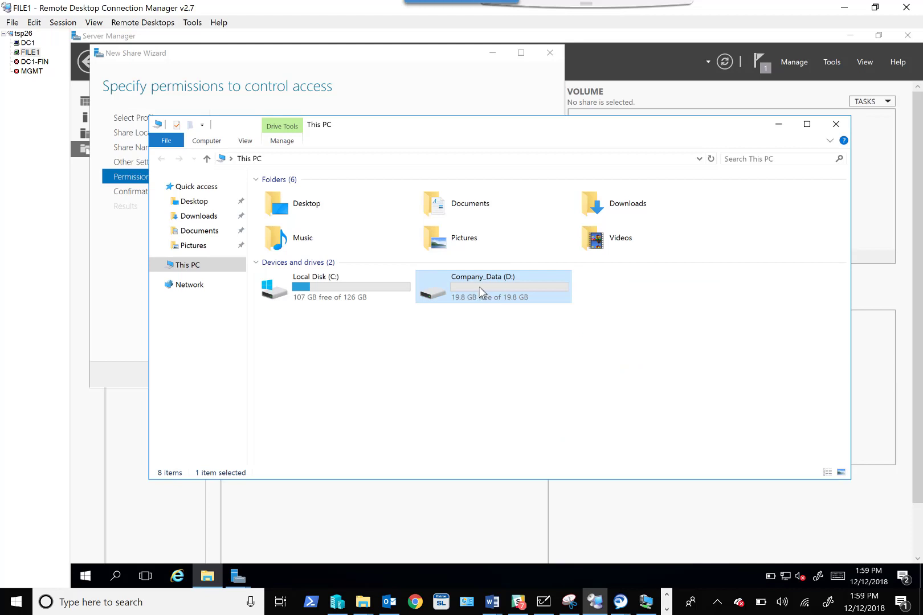
double_click(480, 290)
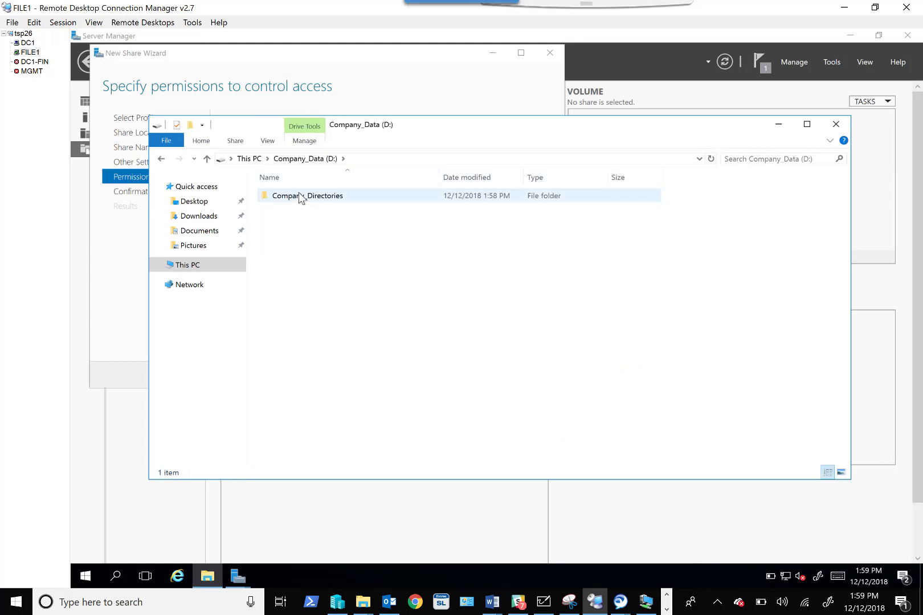
left_click(835, 124)
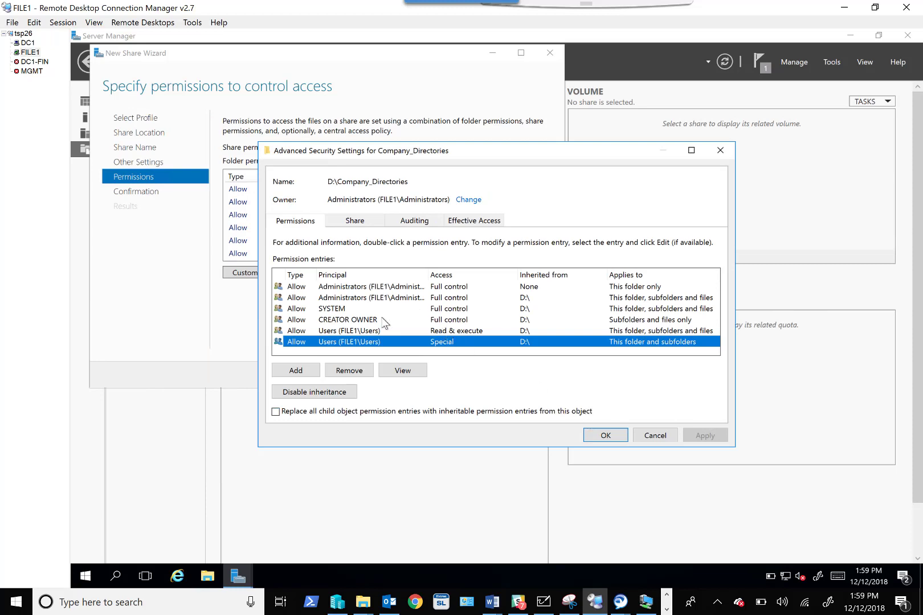
Step: Disable inheritance on Company_Directories, converting the inherited permissions into explicit permissions on the folder
left_click_drag(384, 151, 478, 123)
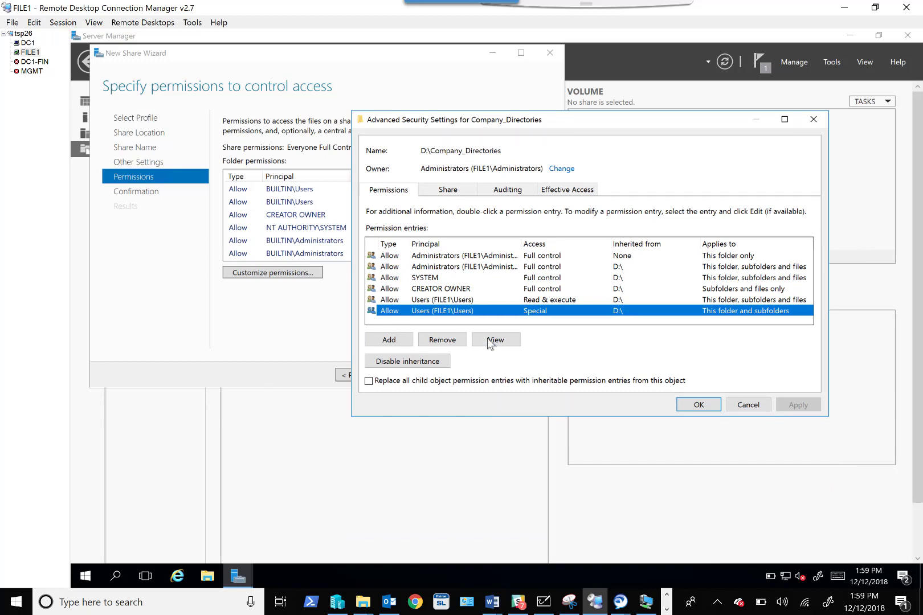
left_click(413, 361)
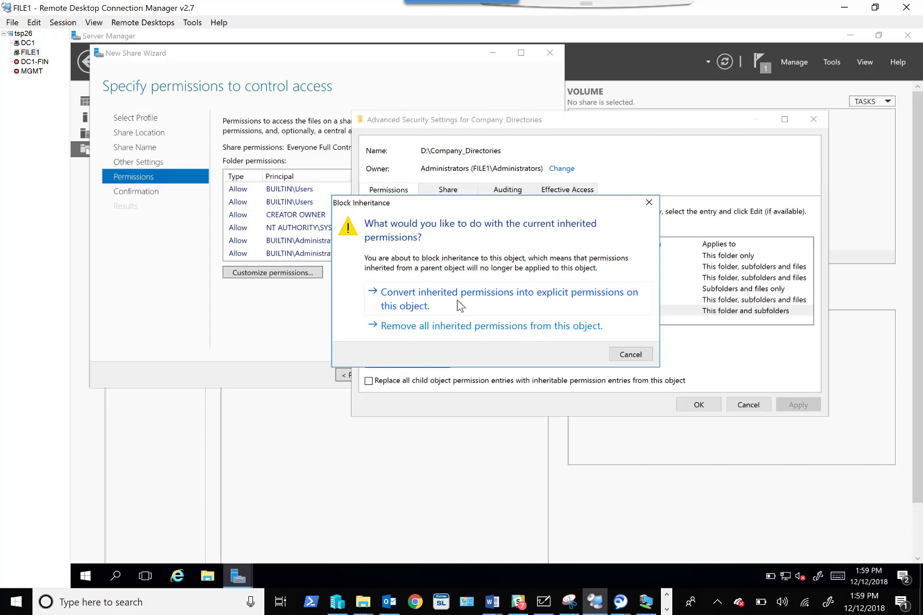
left_click_drag(562, 206, 595, 342)
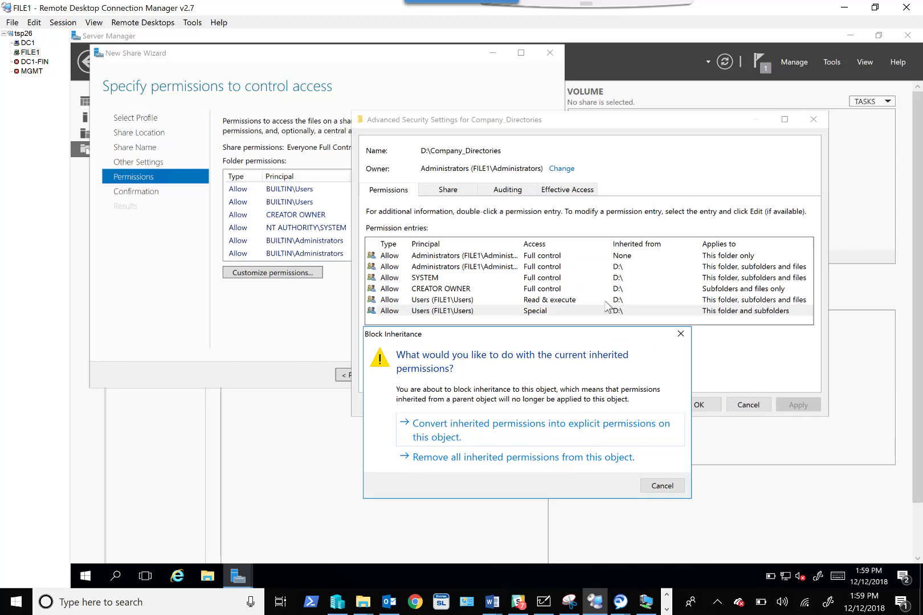
left_click(547, 424)
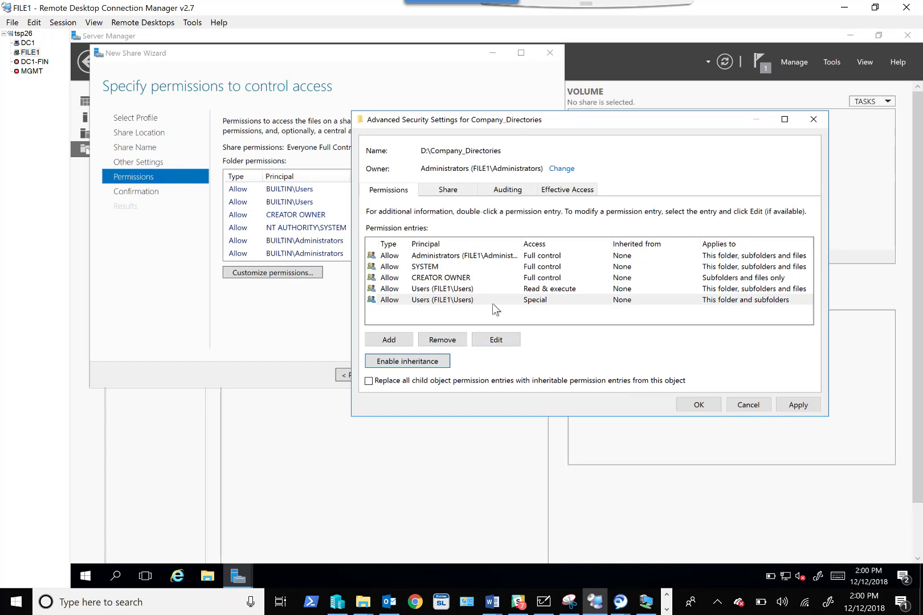
Step: Inspect the advanced permissions of the Users entry with Special access and remove that entry from Company_Directories
left_click(506, 343)
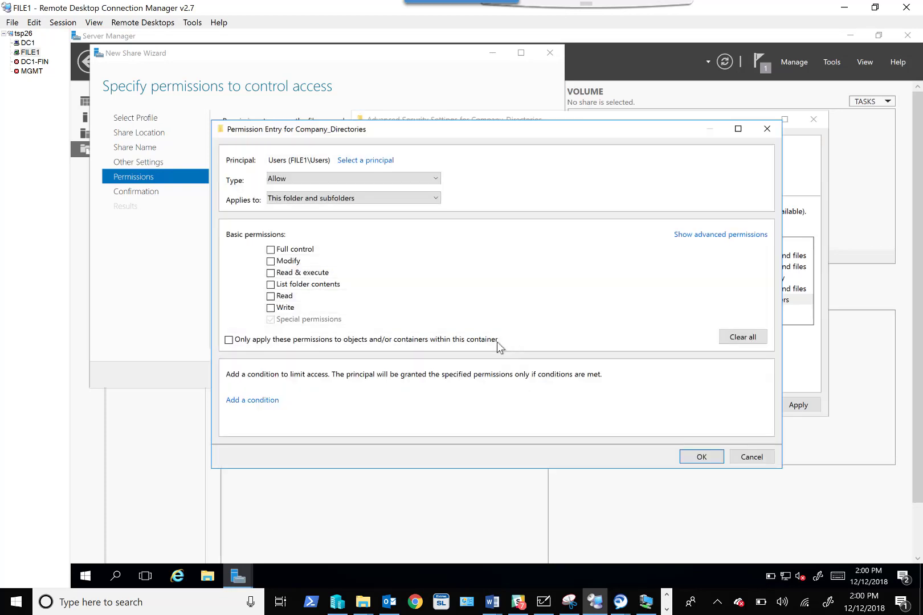
left_click(734, 236)
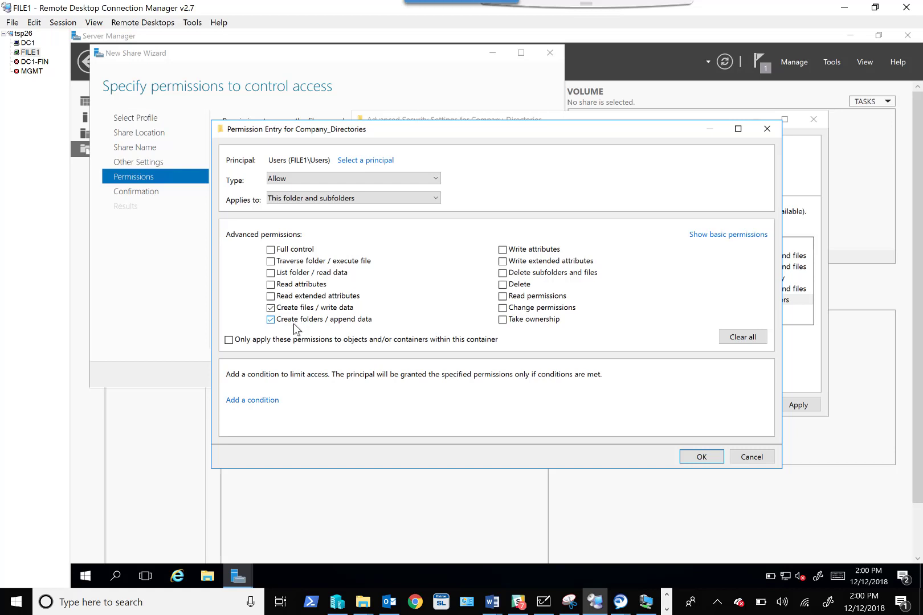
left_click(753, 457)
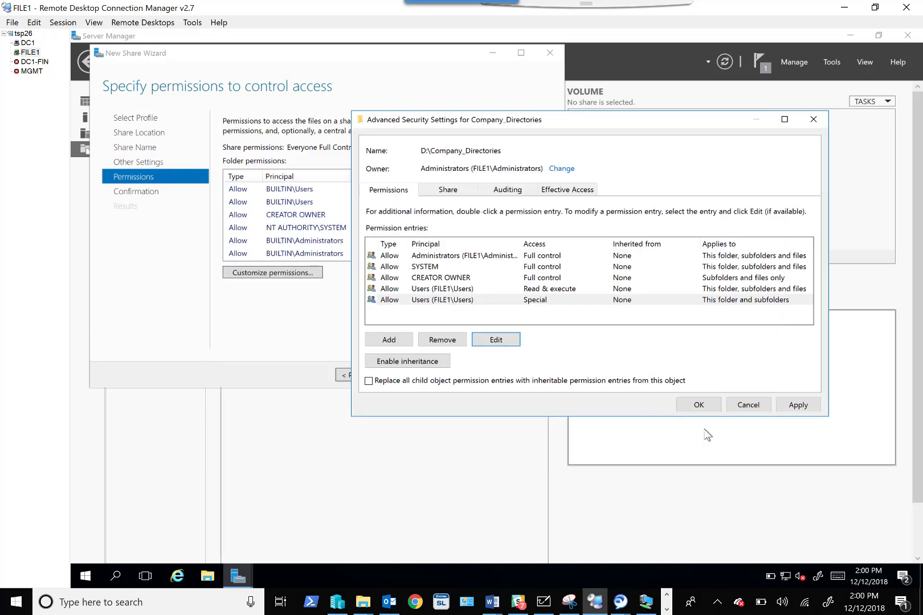
left_click(454, 300)
left_click(450, 340)
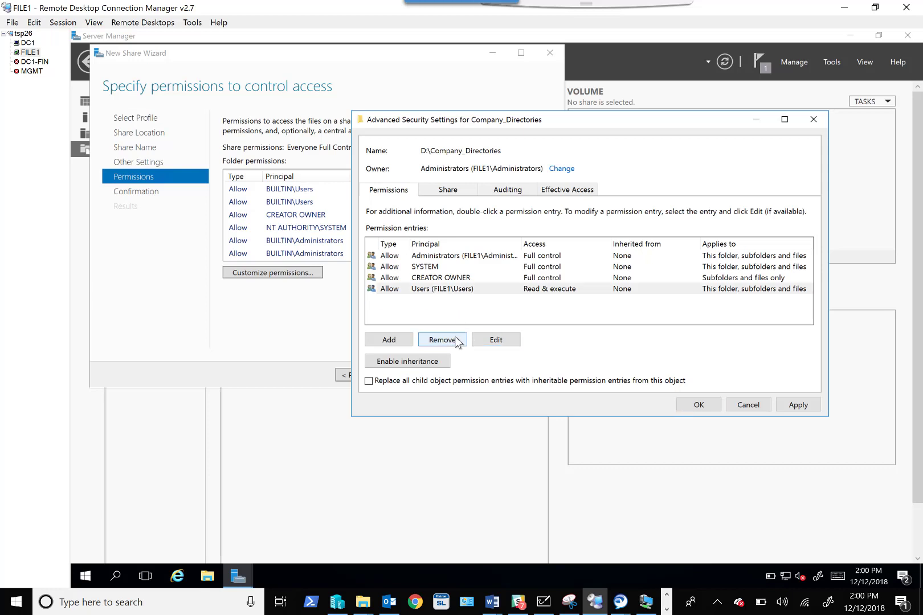
Step: Edit the Users entry of Company_Directories to apply to Subfolders only, restricted to objects and containers within this container, and apply the permissions
left_click(460, 290)
left_click(503, 342)
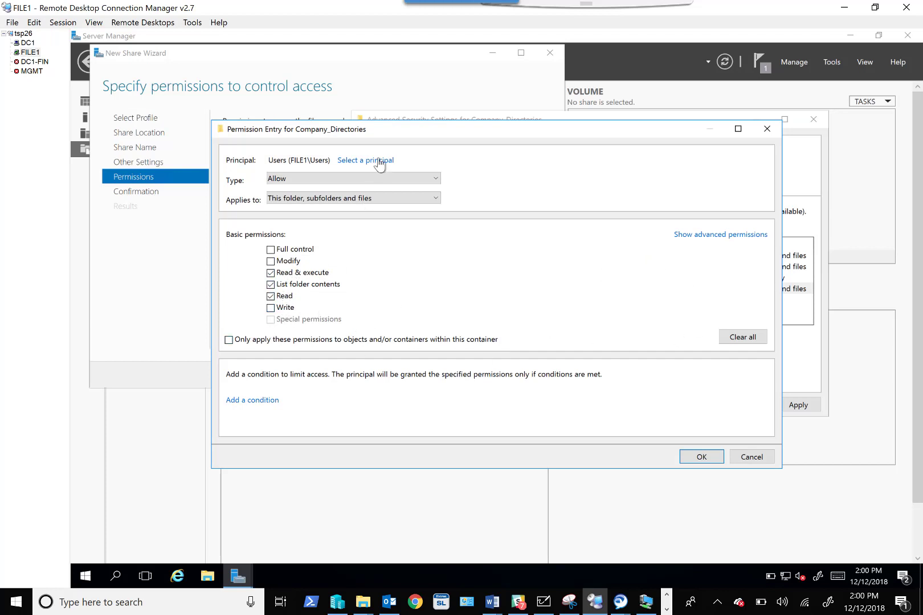
left_click_drag(392, 133, 500, 212)
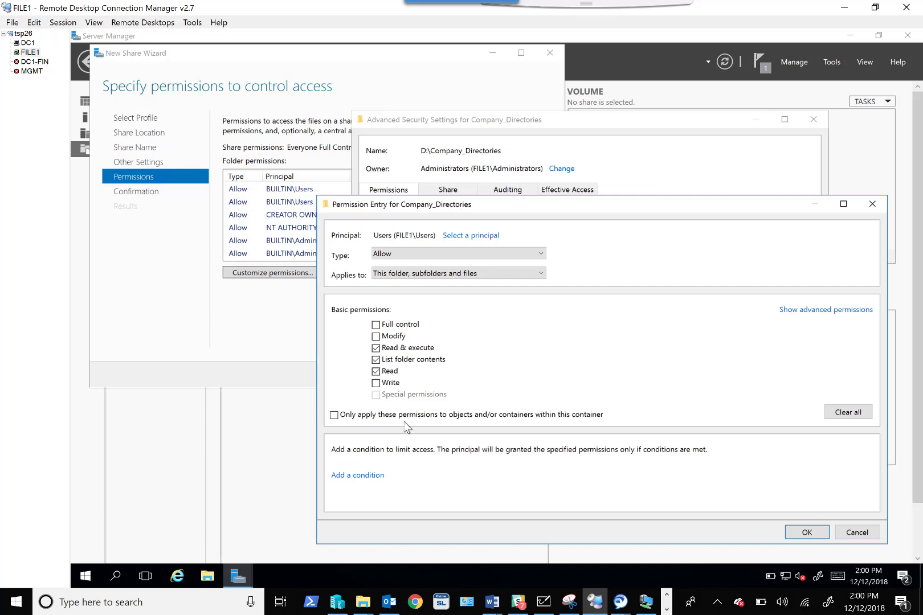
left_click(466, 276)
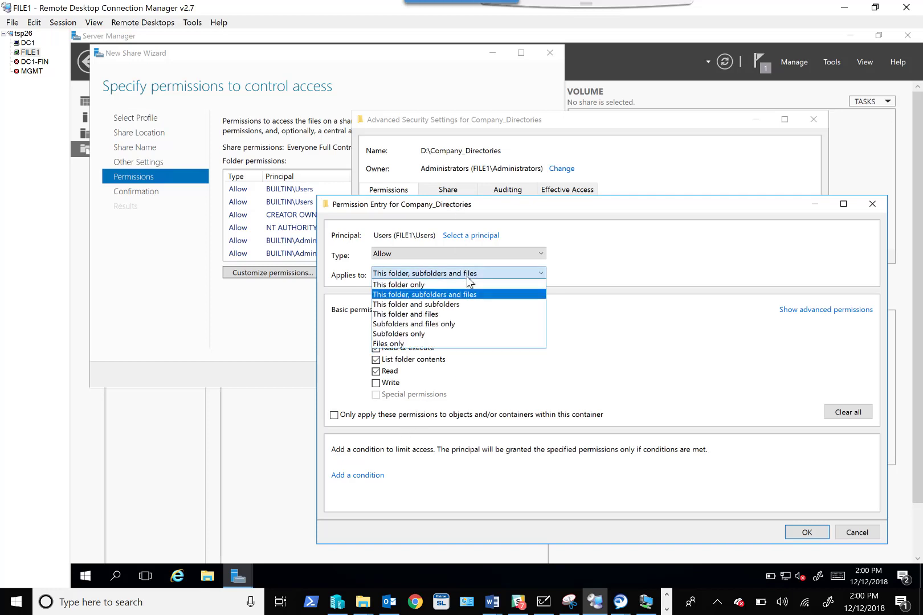
left_click(424, 334)
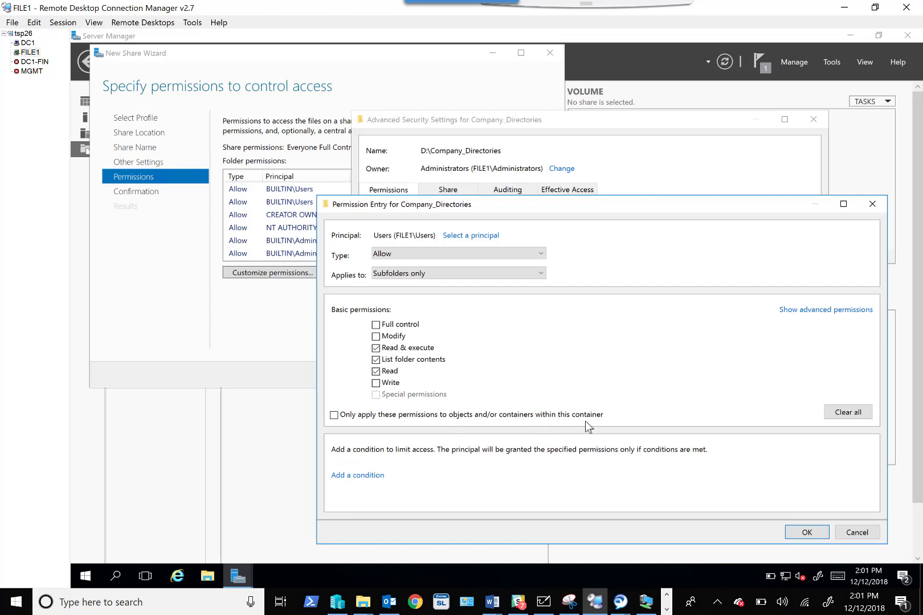
left_click(334, 415)
left_click(797, 529)
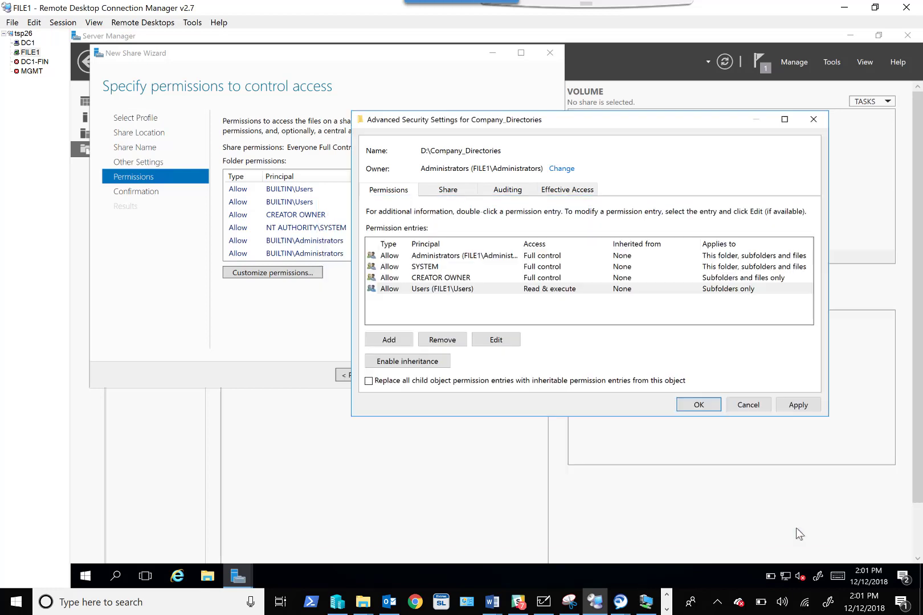
left_click(784, 409)
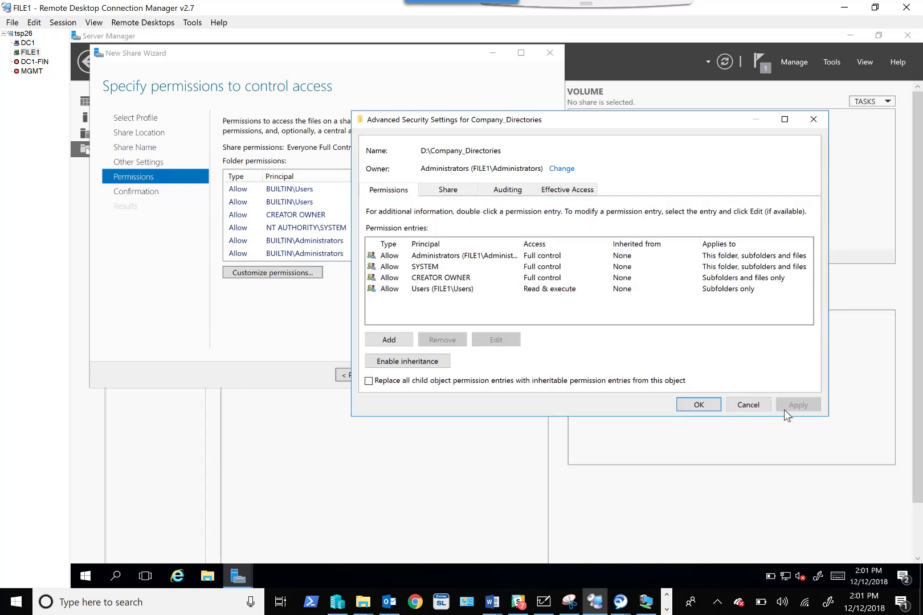
left_click(711, 408)
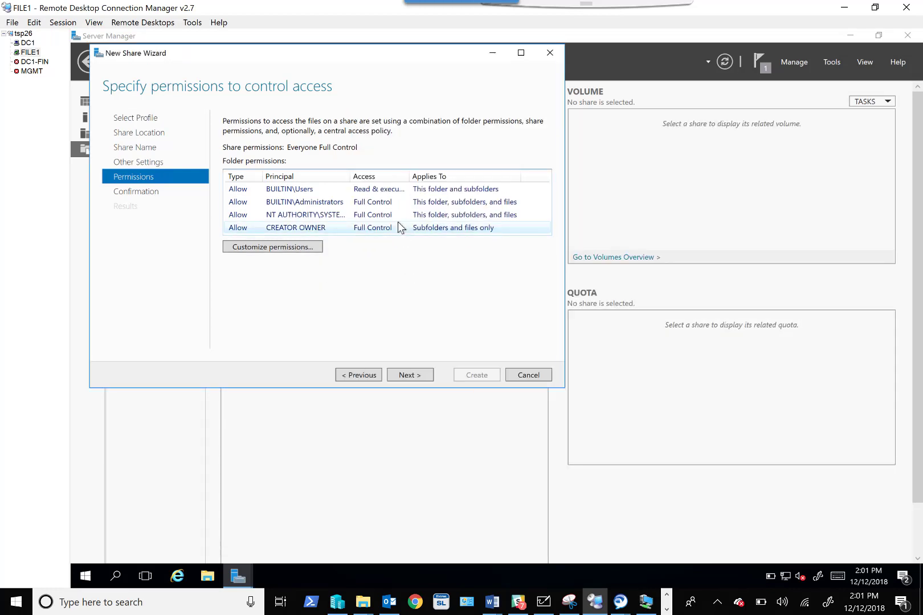
Step: Confirm the share settings, create the Company_Directories$ share and close the New Share Wizard
left_click(407, 376)
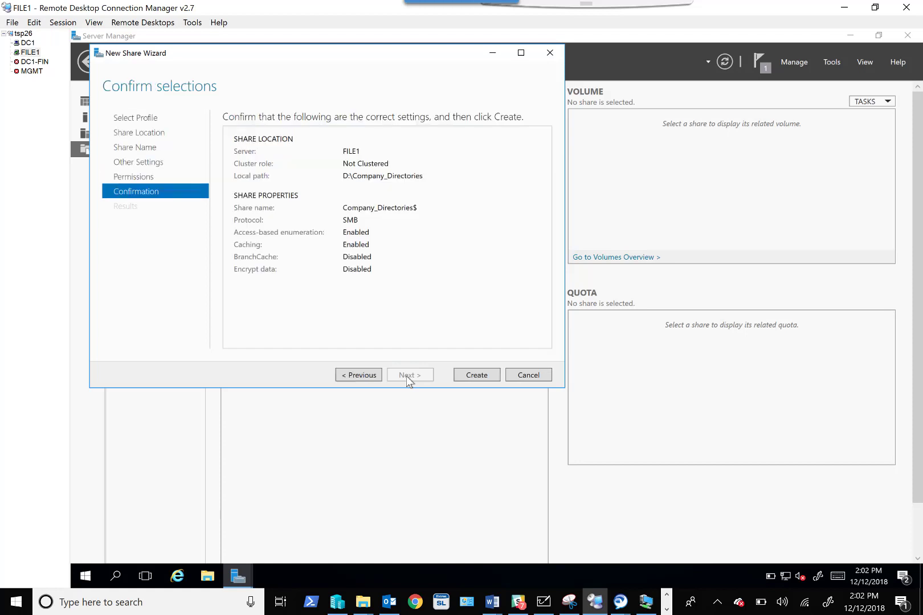
left_click(485, 374)
left_click(477, 374)
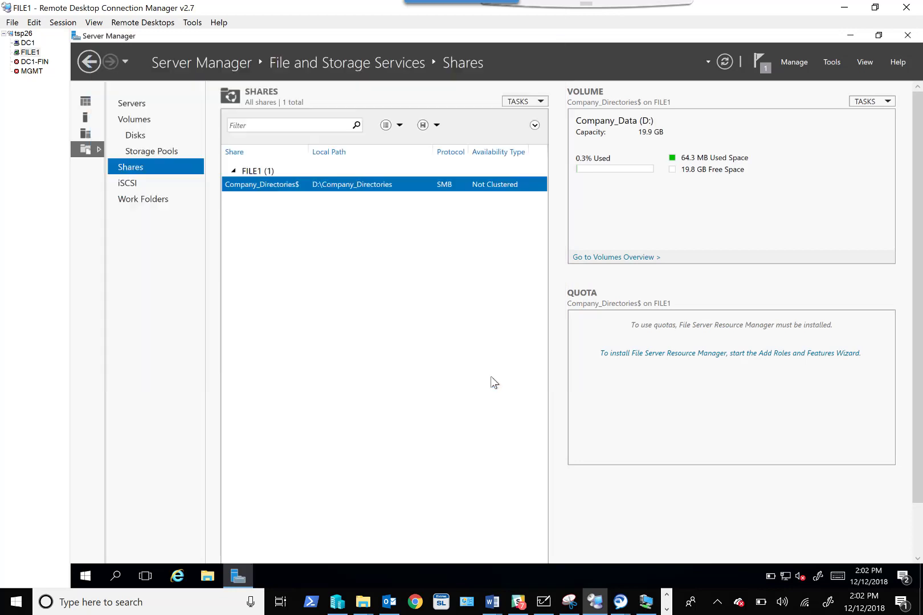
Step: In File Explorer, review the advanced sharing settings and share permissions of the Company_Directories folder on Company_Data (D:)
left_click(207, 576)
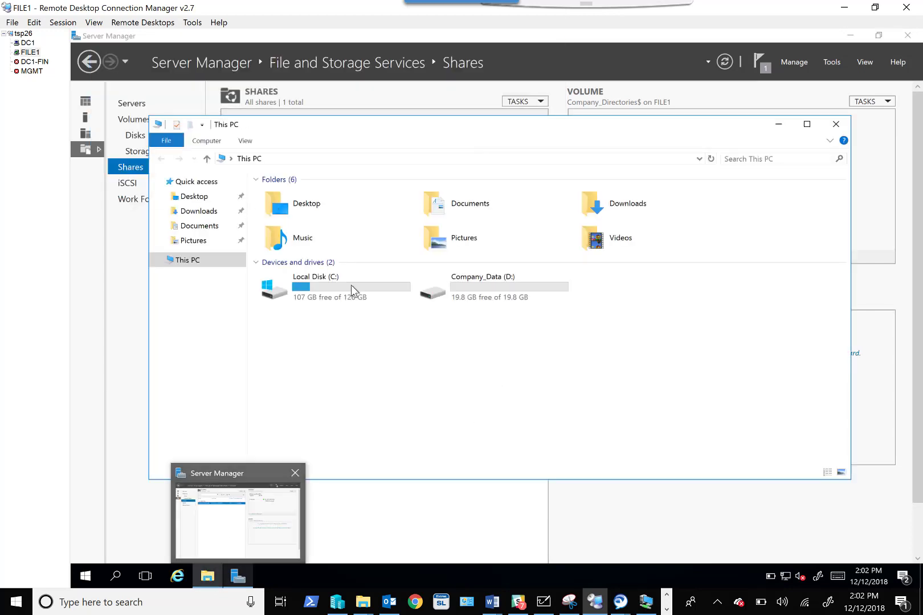
double_click(465, 298)
left_click(316, 200)
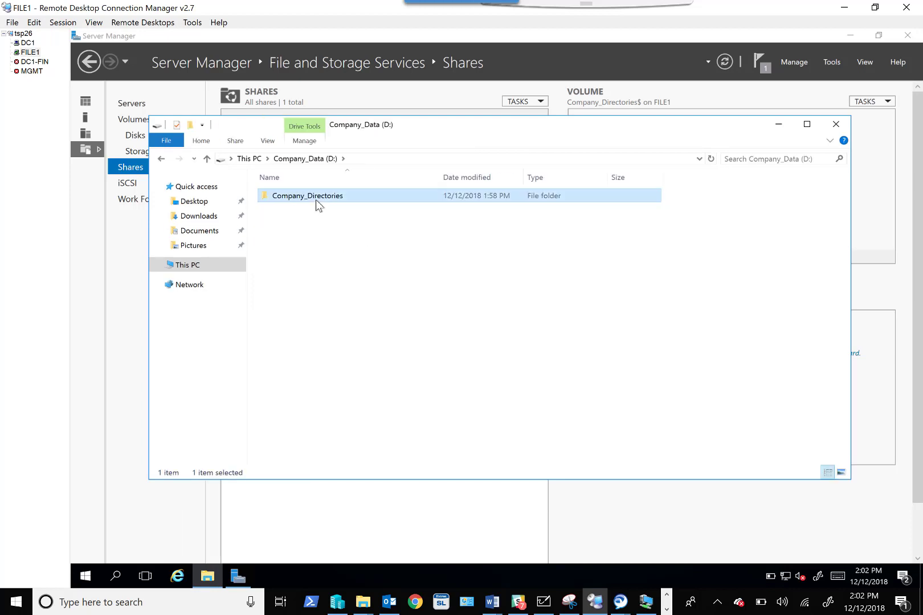
right_click(317, 201)
left_click(361, 419)
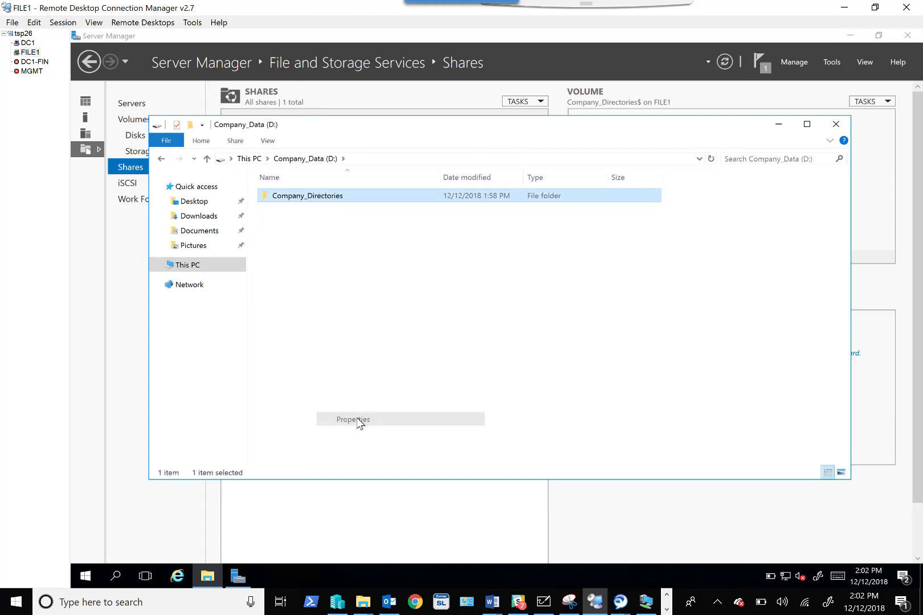
left_click(373, 228)
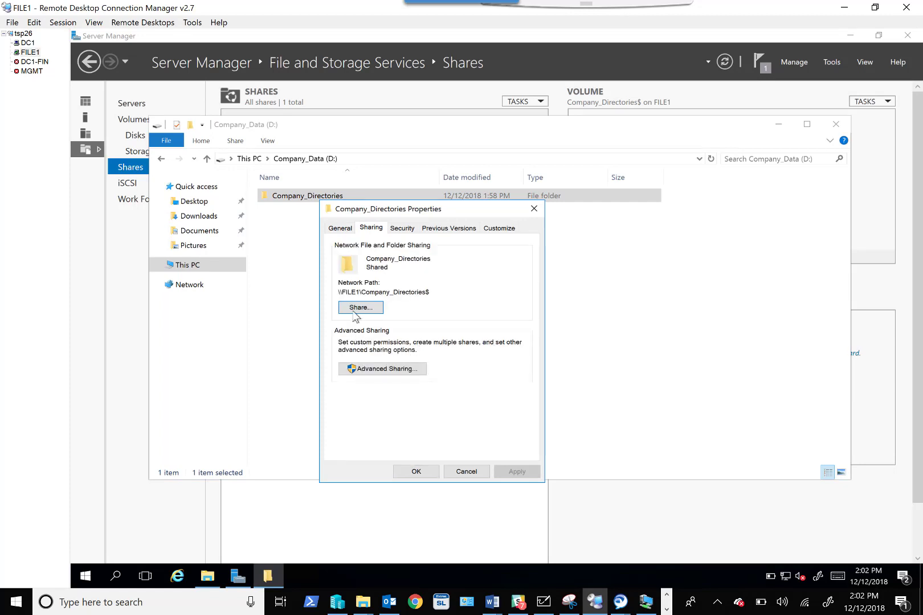
left_click(357, 368)
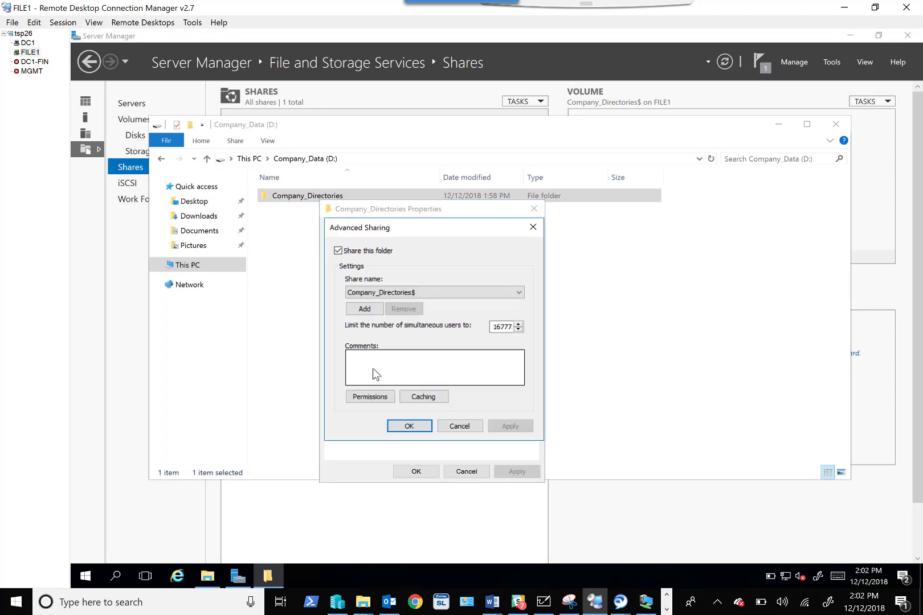
left_click(370, 397)
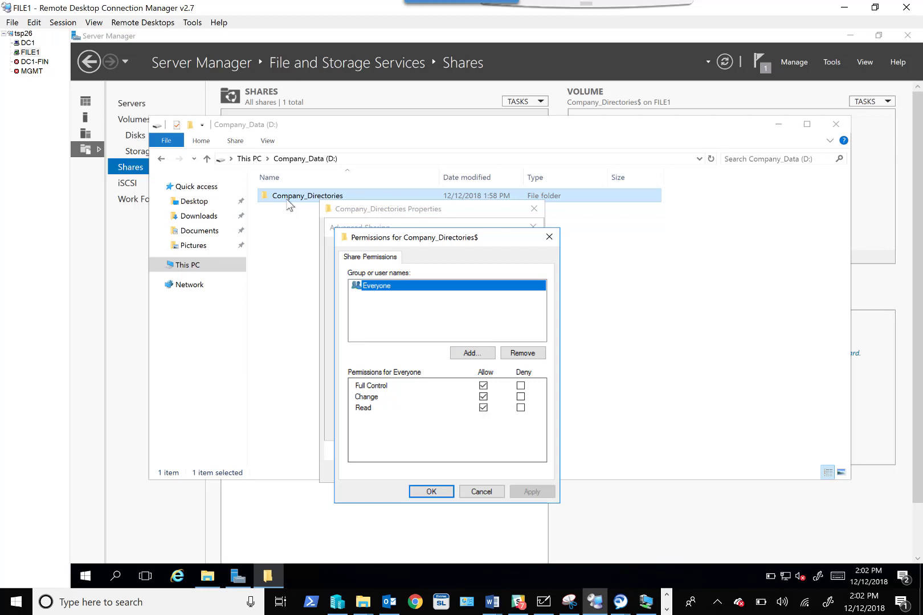
left_click(448, 492)
left_click(420, 430)
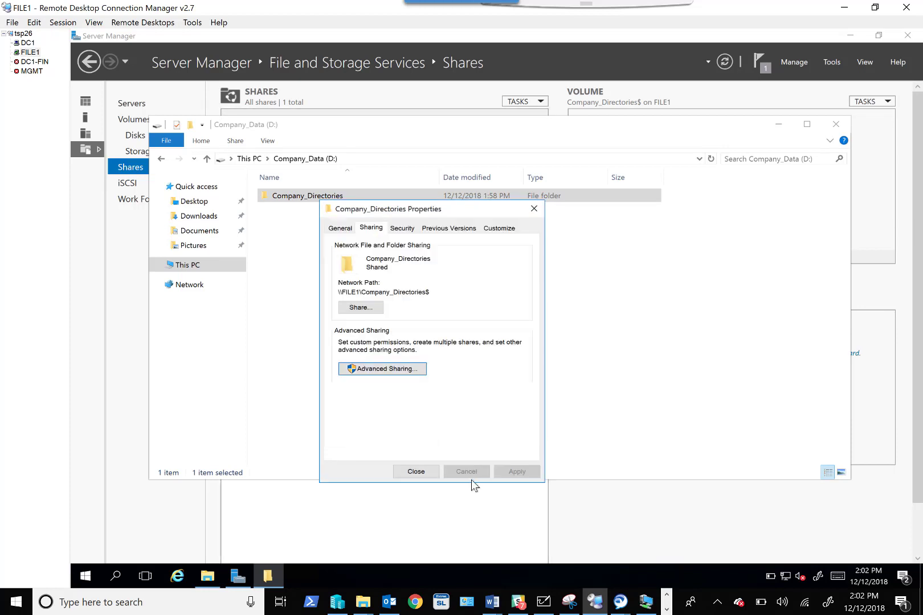
left_click(434, 472)
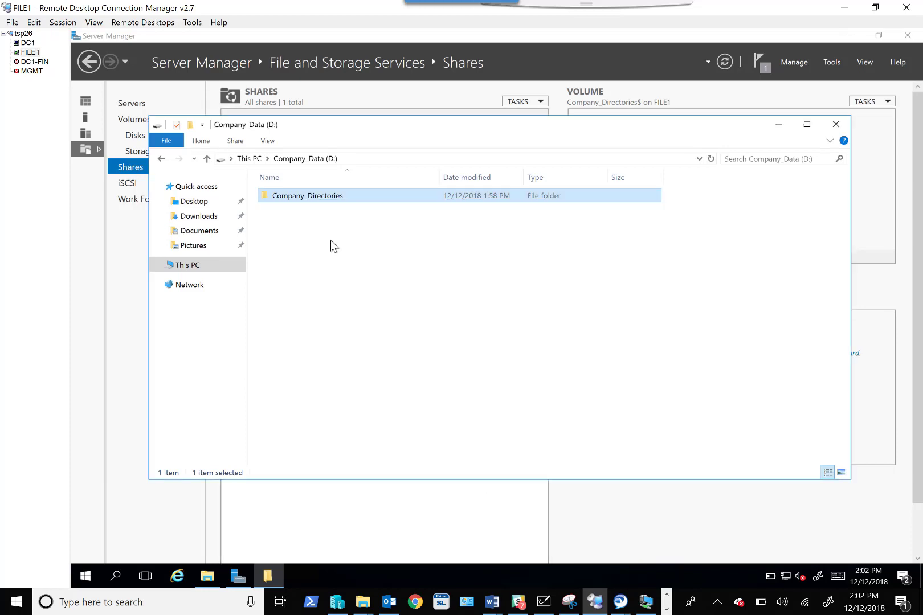
Step: Review the advanced security permission entries of Company_Directories with administrative permissions, including the Users entry
right_click(333, 197)
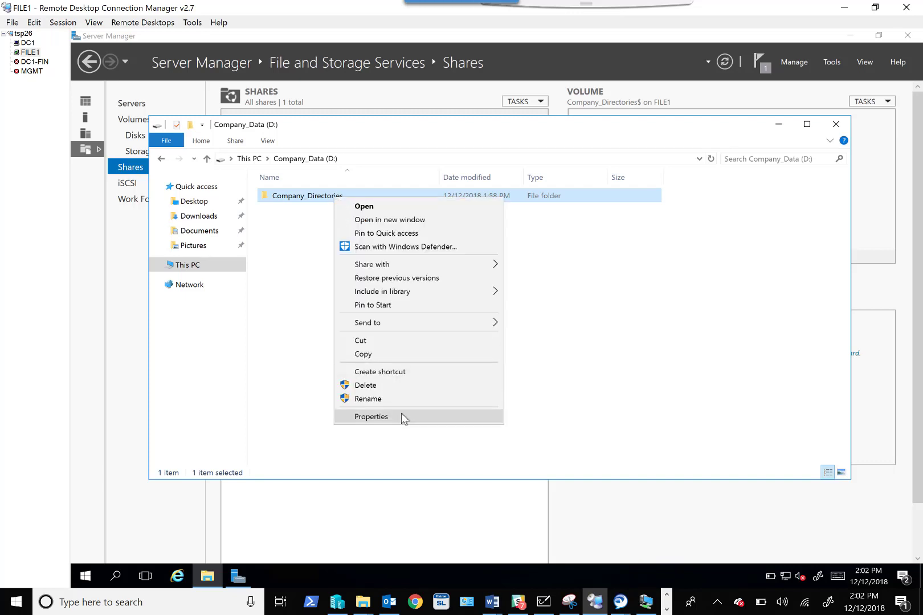
left_click(400, 413)
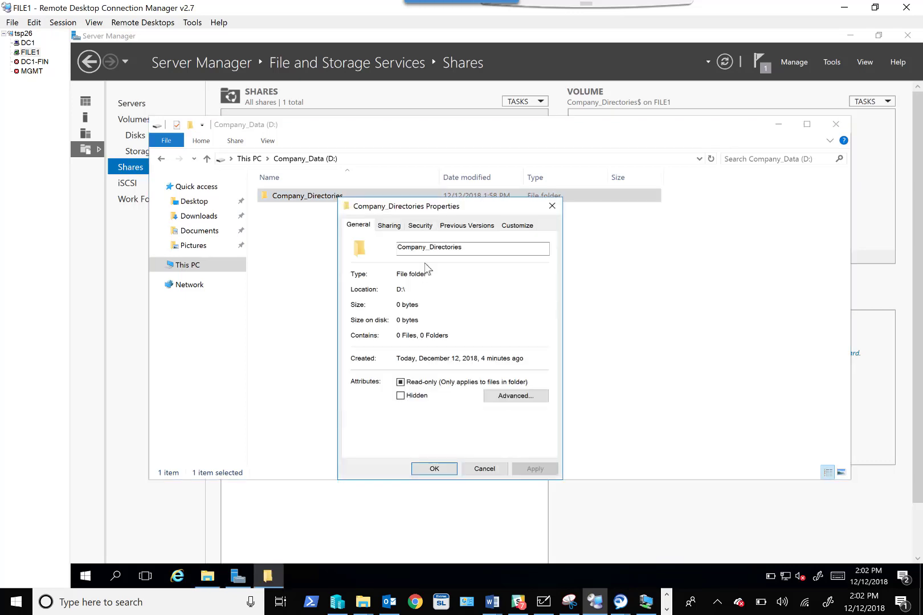
left_click(416, 227)
left_click(532, 426)
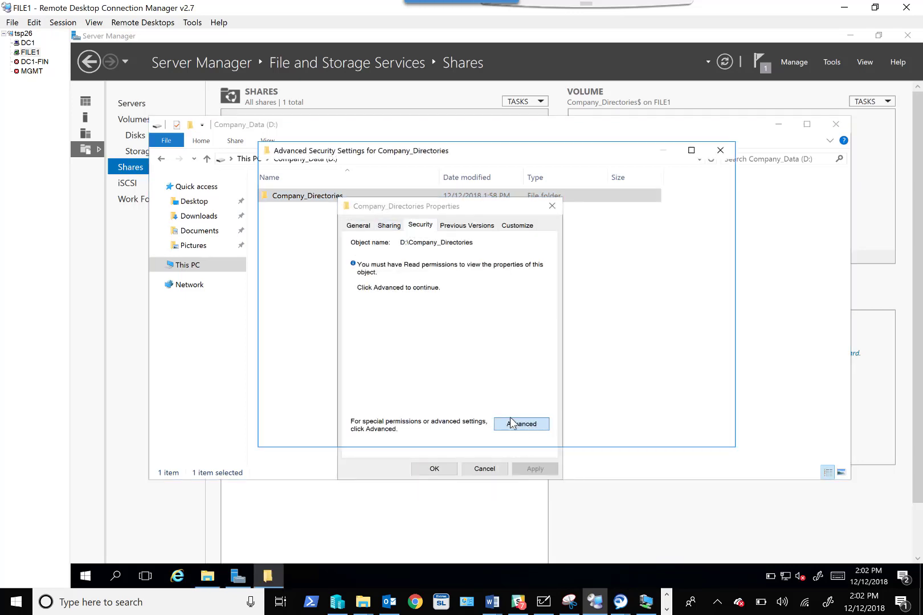
left_click(328, 281)
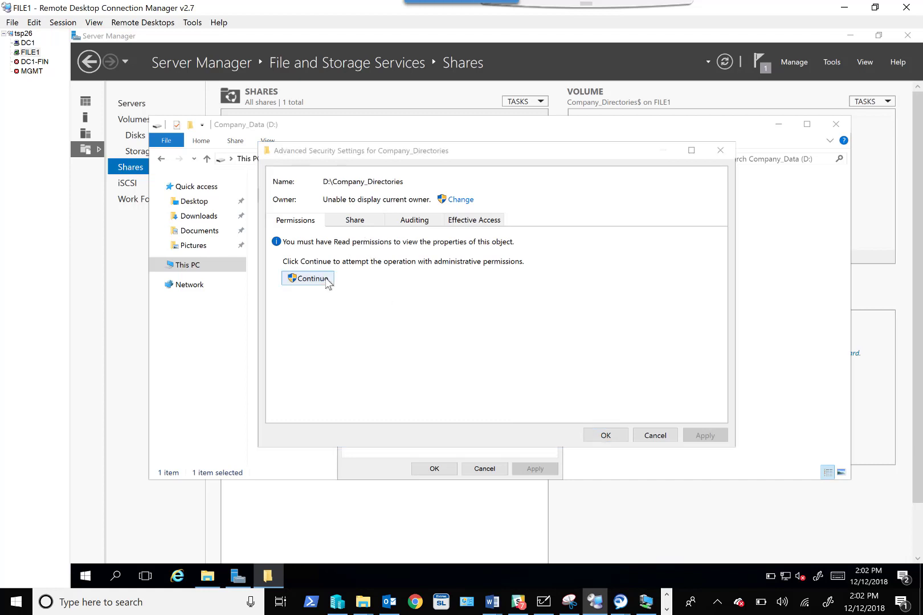
left_click(349, 325)
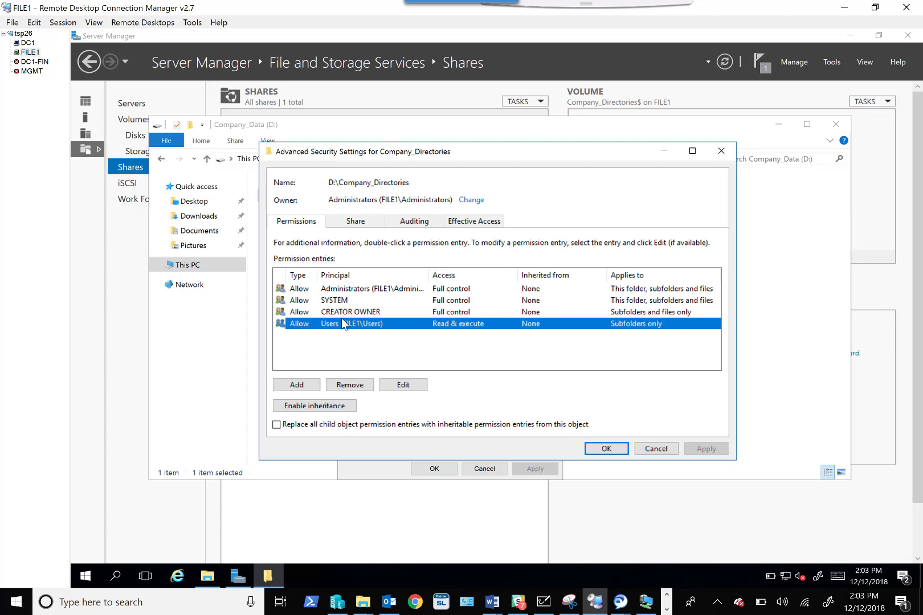
left_click(605, 449)
left_click(431, 470)
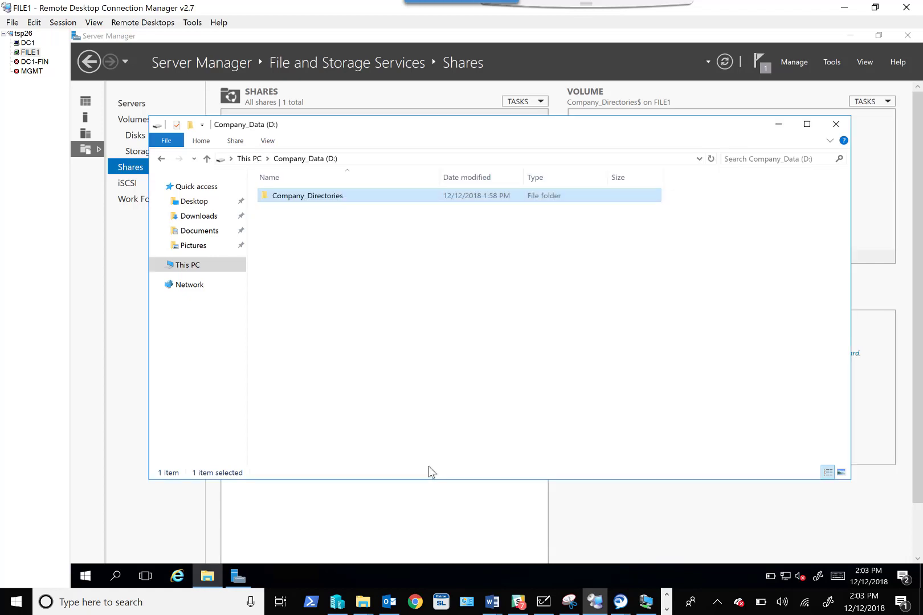
Step: Open the Company_Directories folder and create two subfolders named IT and FIN inside it
double_click(303, 199)
left_click(526, 321)
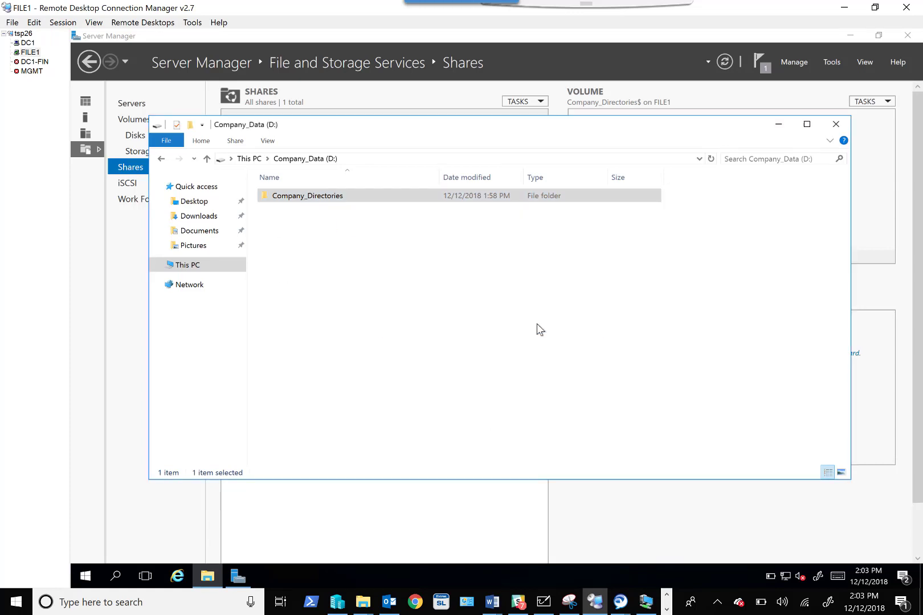
left_click(190, 124)
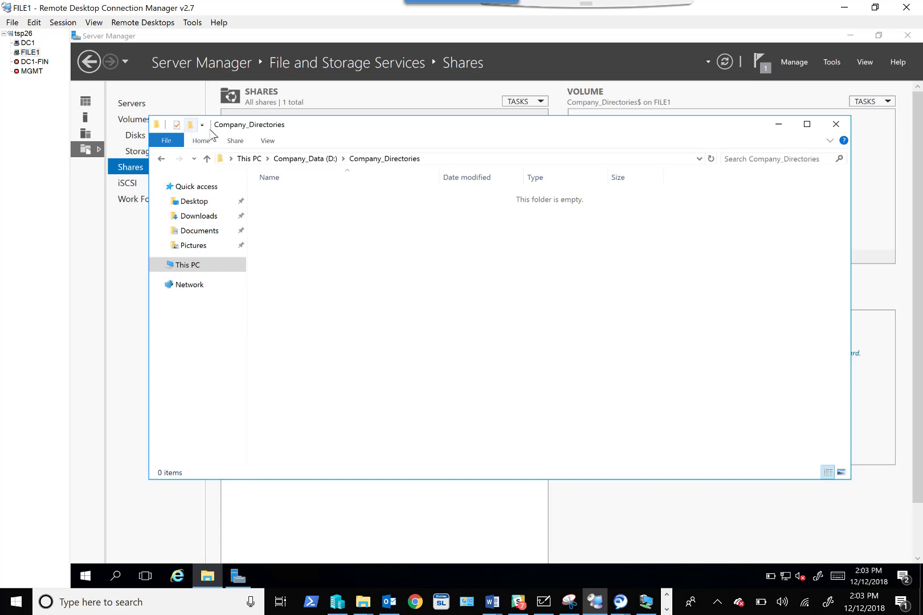
type("IT")
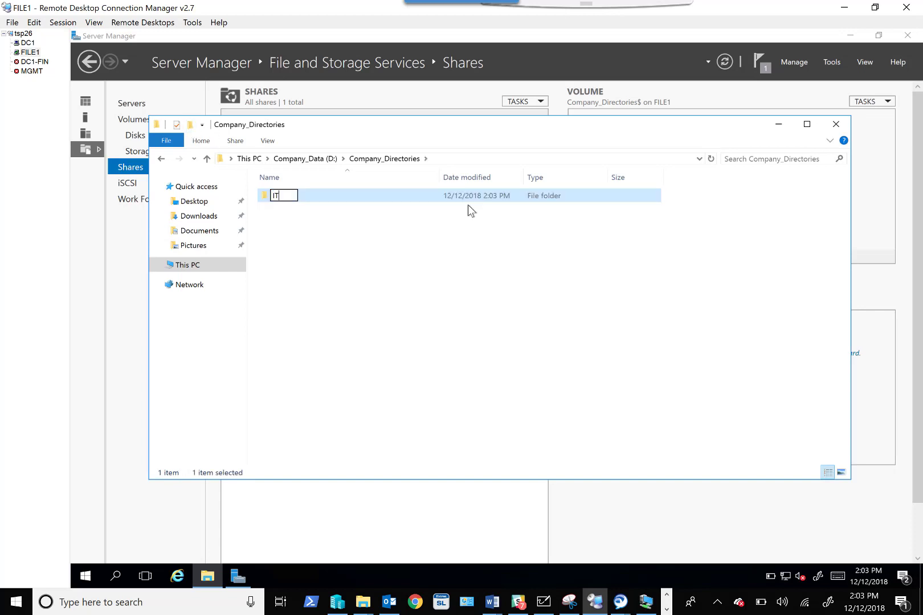
left_click(466, 265)
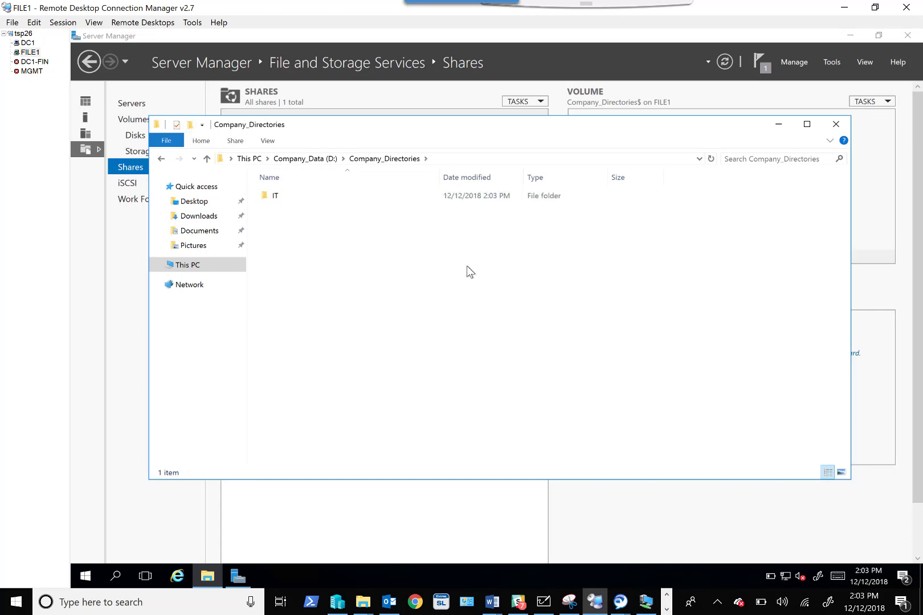
left_click(190, 124)
type("FIN")
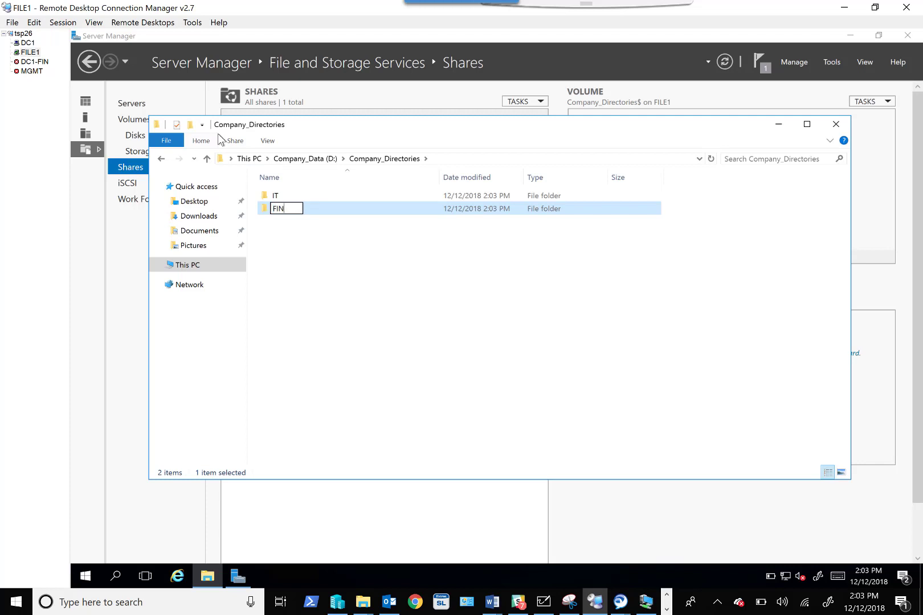
key("Return")
left_click(317, 324)
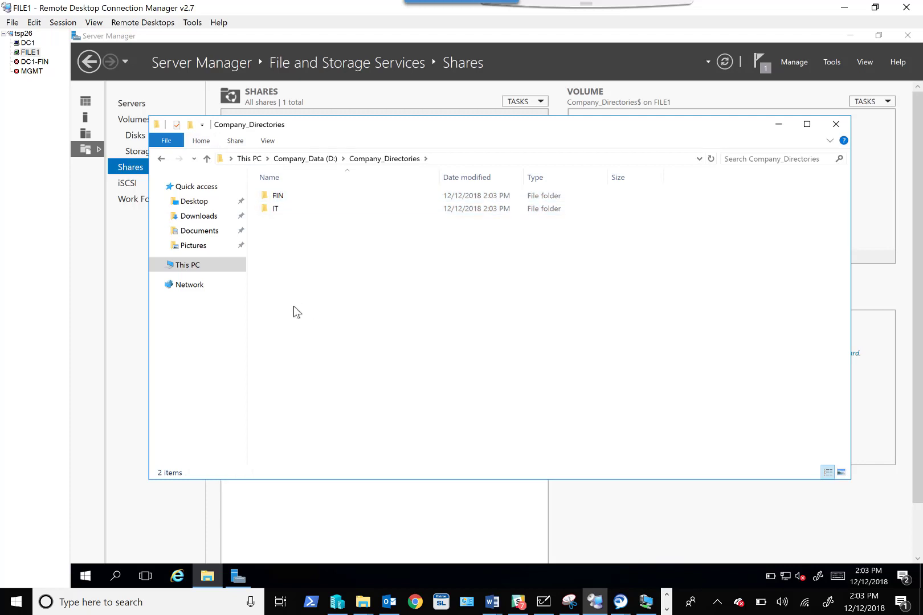
Step: Switch to the Win10-1 virtual machine and try to open \\file1\company_directories$ in File Explorer
left_click(462, 163)
left_click(461, 160)
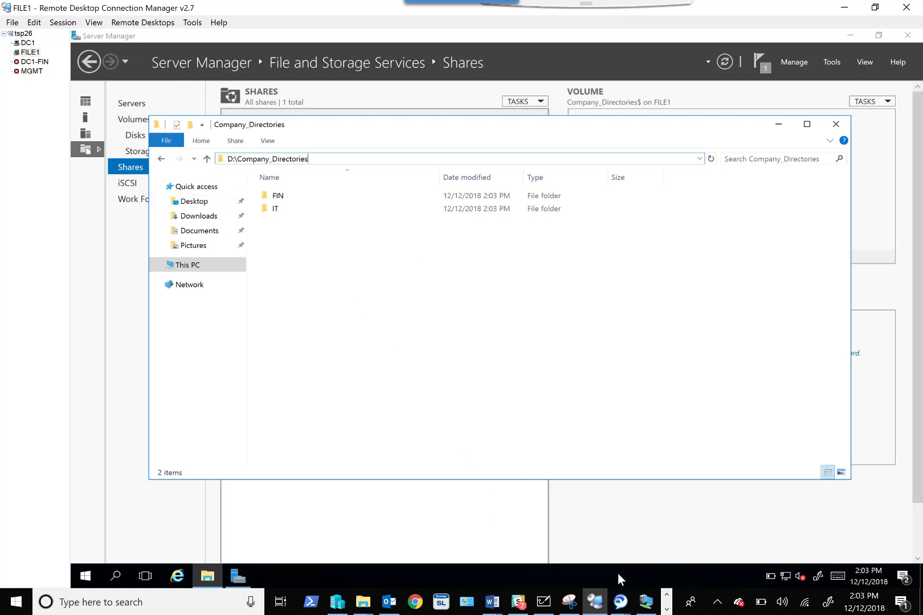
left_click(654, 608)
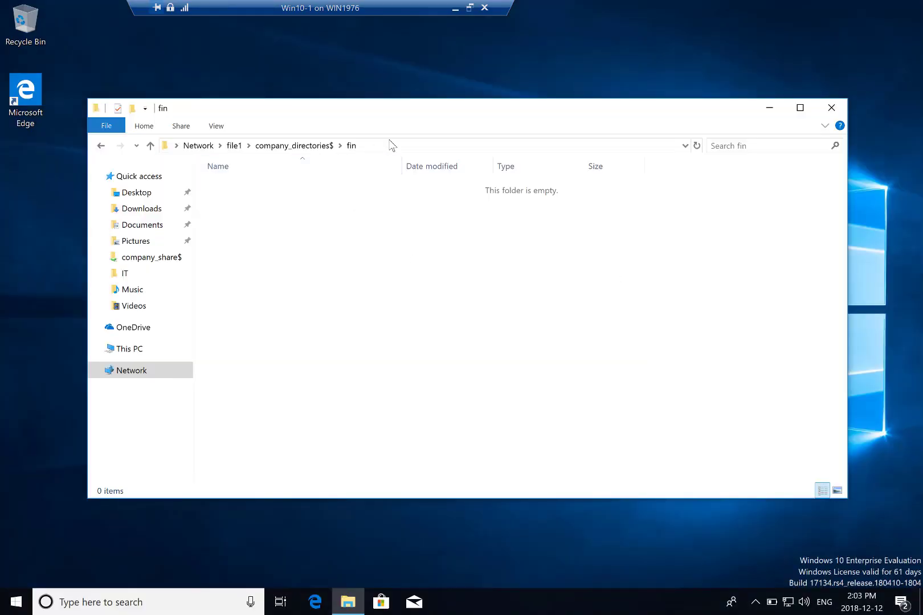
left_click(399, 146)
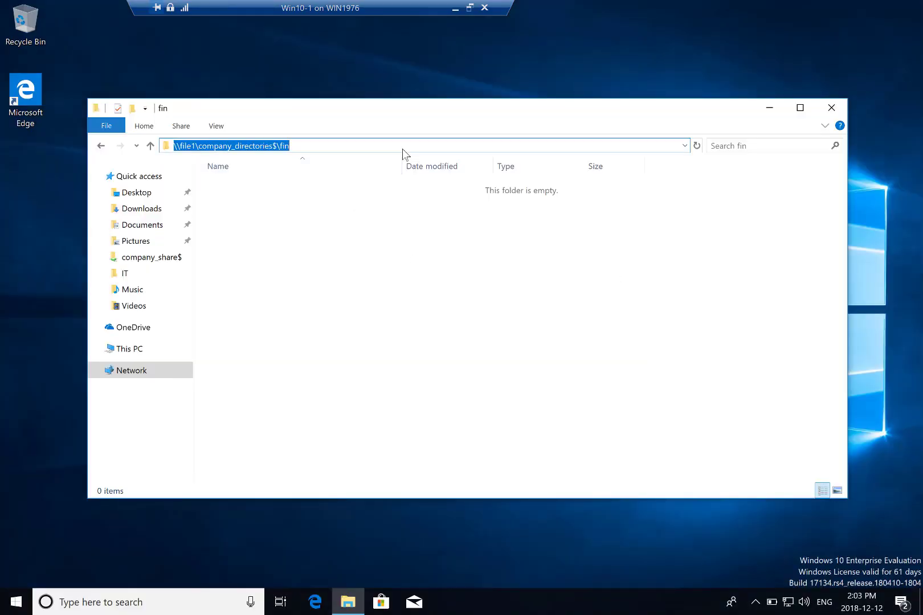
left_click_drag(404, 148, 172, 132)
key("BackSpace")
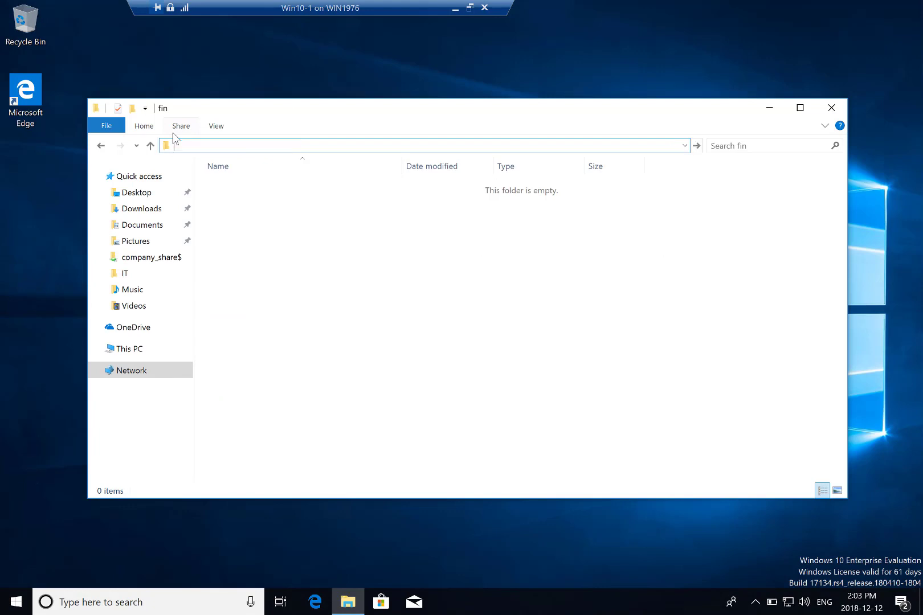
type("\\file")
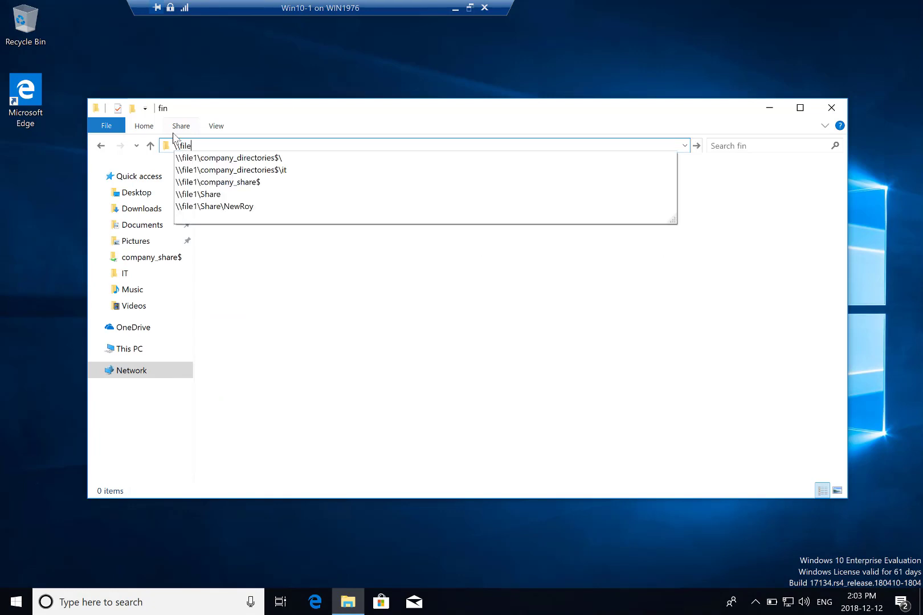
key("Down")
key("Return")
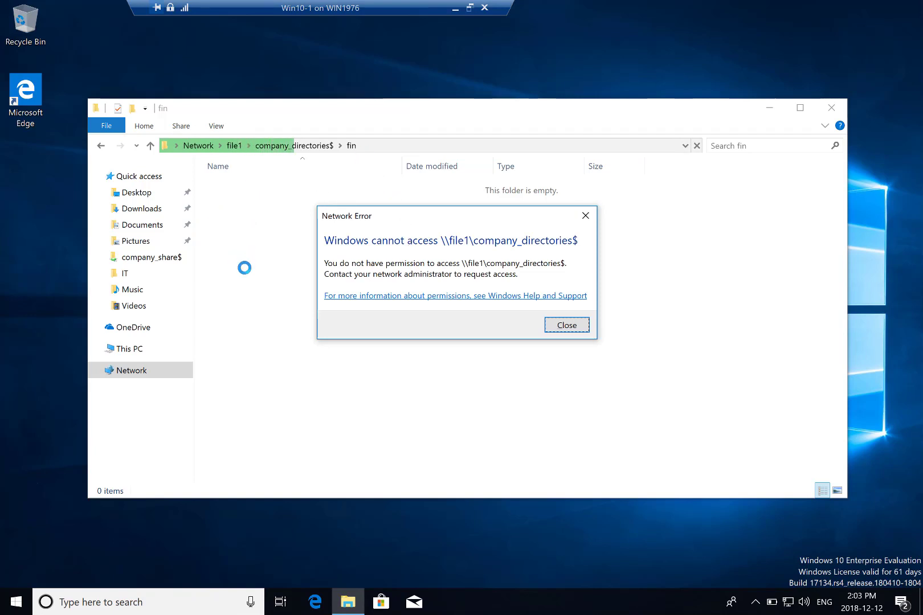
Step: Dismiss the network error and open \\file1\company_directories$\it in File Explorer
left_click(572, 325)
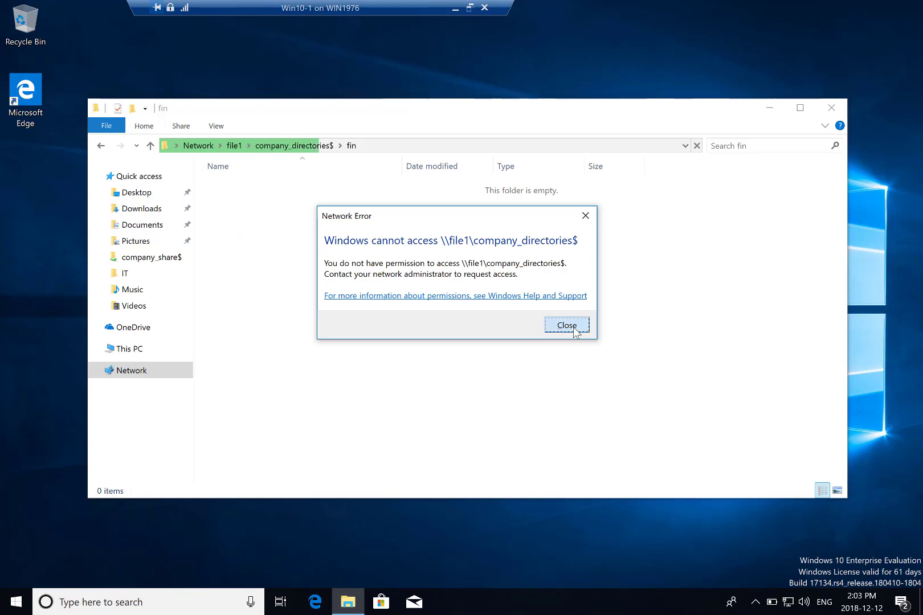
left_click(399, 146)
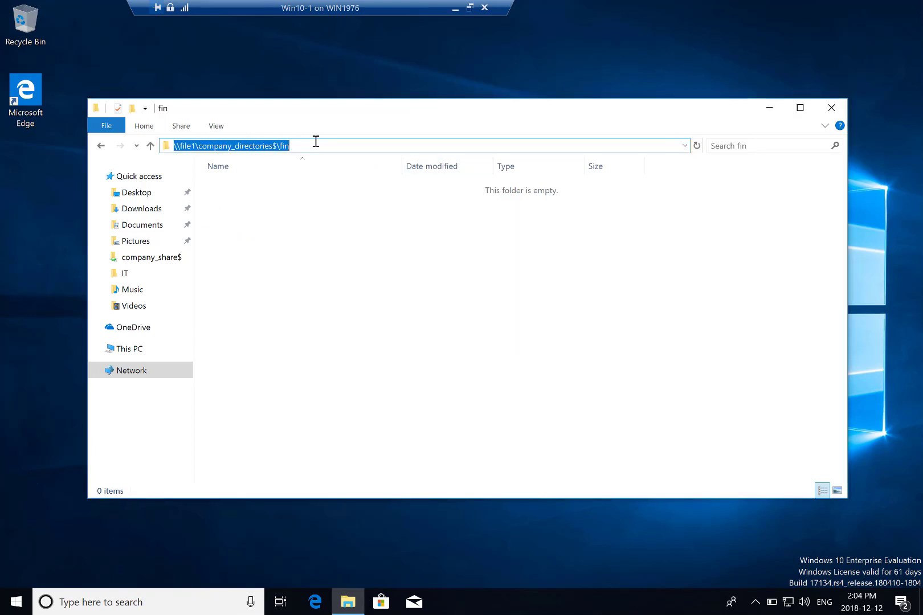
left_click(315, 141)
key("BackSpace")
key("BackSpace")
key("BackSpace")
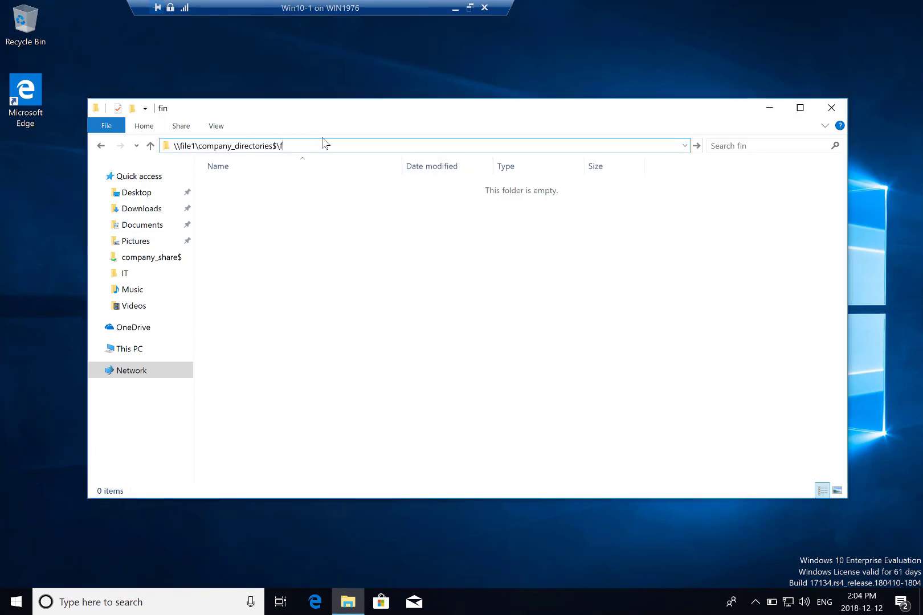
type("it")
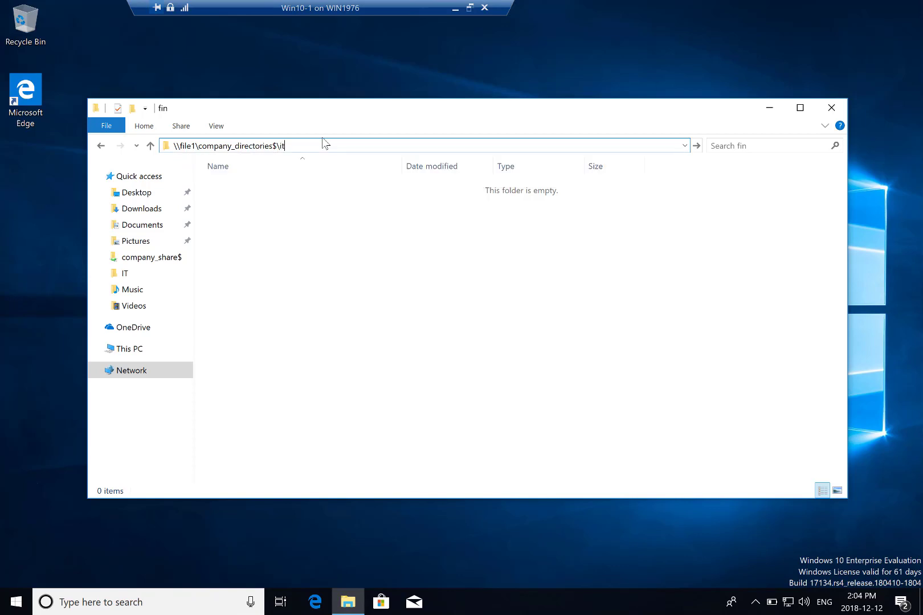
key("Return")
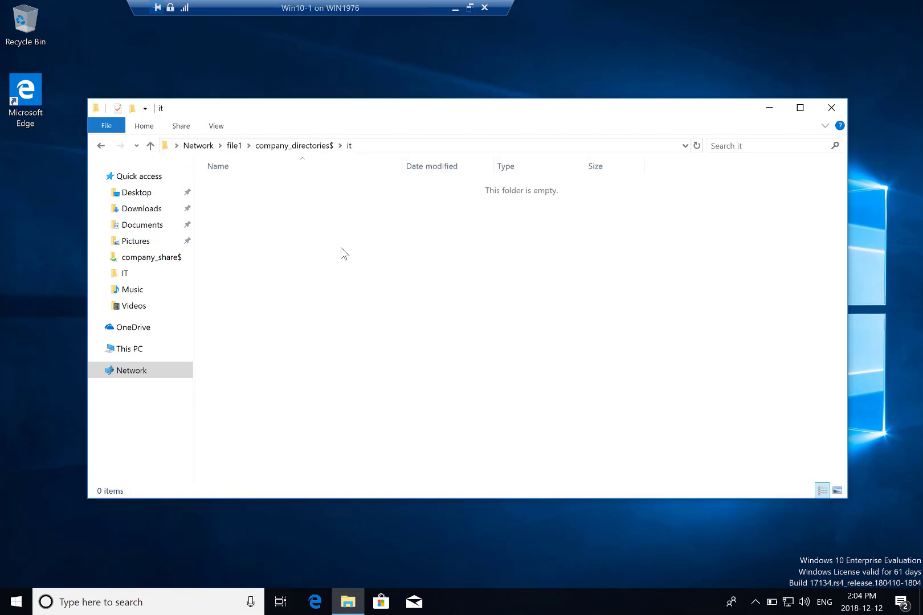
Step: Go to the \\file1\company_directories$\fin folder to test access to it
left_click(372, 148)
left_click(368, 147)
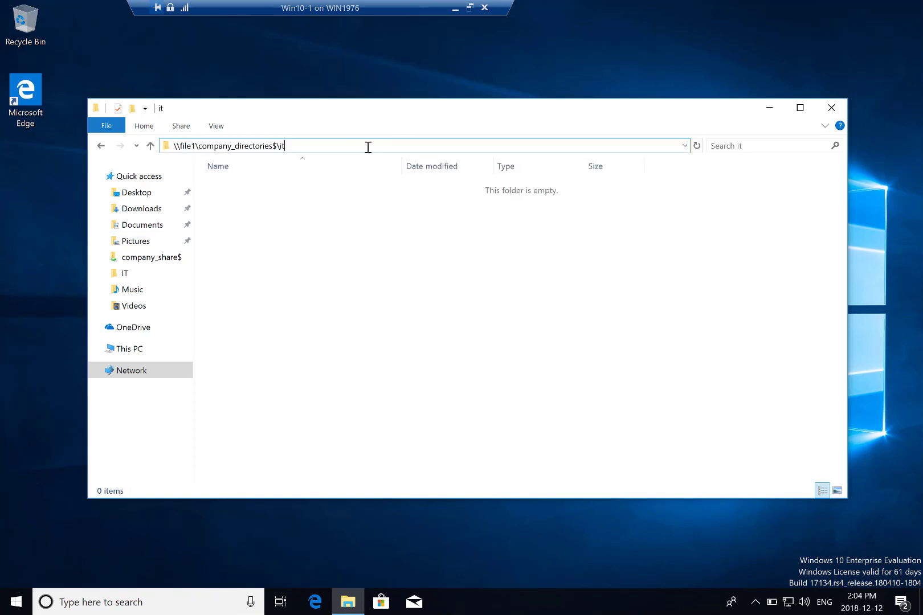
key("BackSpace")
key("BackSpace")
type("fin")
key("Return")
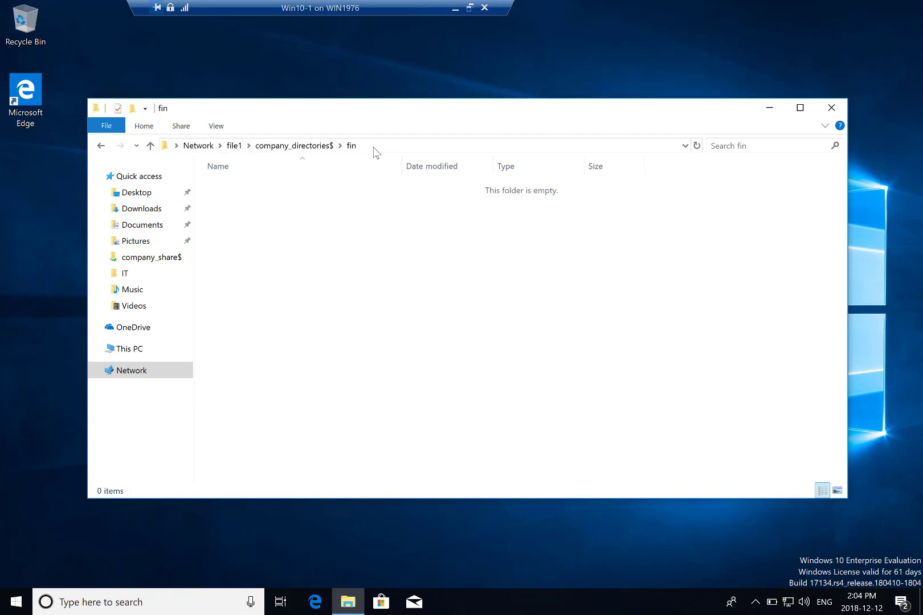
Step: Try to create a new folder inside the fin folder on the share
left_click(373, 150)
left_click(374, 147)
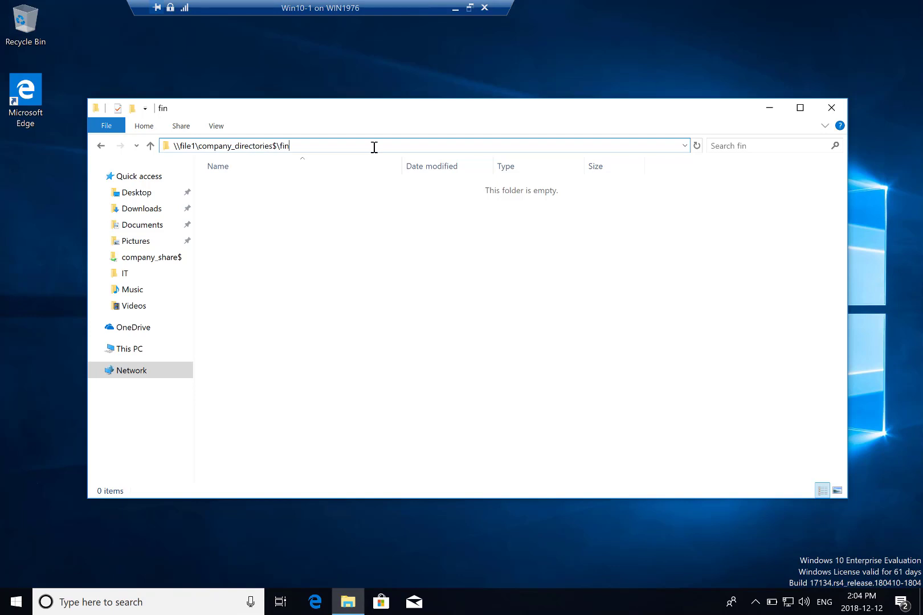
left_click(131, 112)
left_click(506, 337)
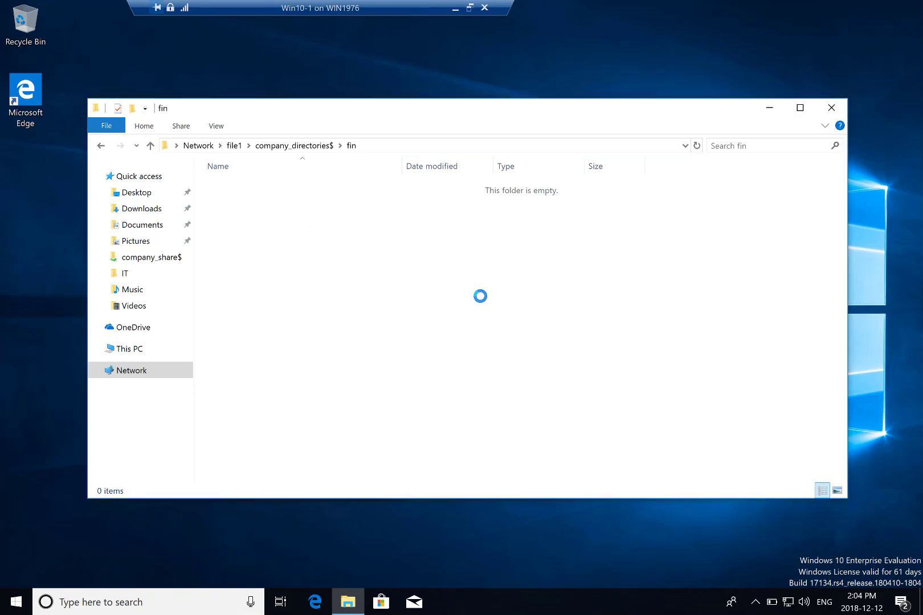
left_click(556, 337)
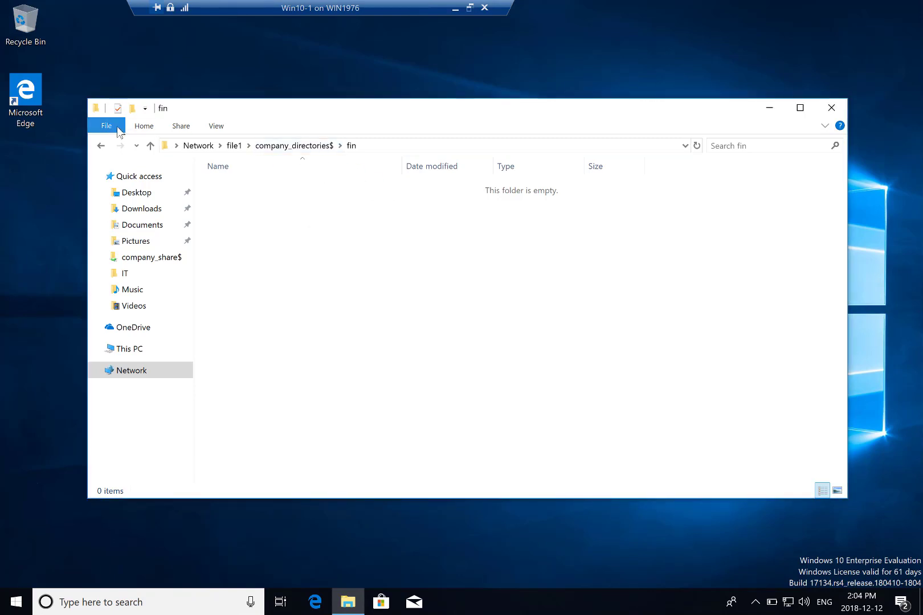
Step: Go to \\file1\company_directories$\it and try to create a new folder there
left_click(403, 150)
left_click(378, 148)
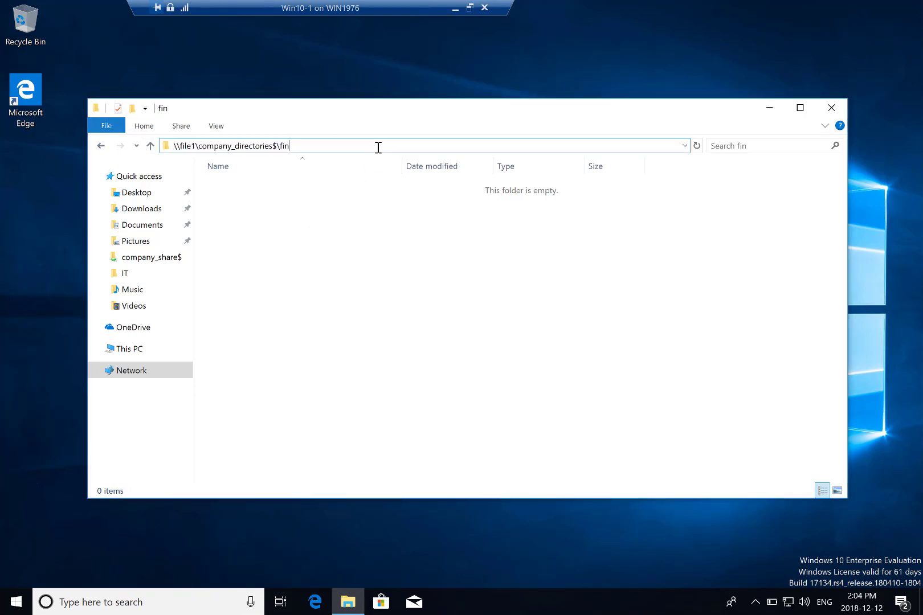
key("BackSpace")
key("BackSpace")
key("BackSpace")
type("it")
key("Return")
left_click(134, 109)
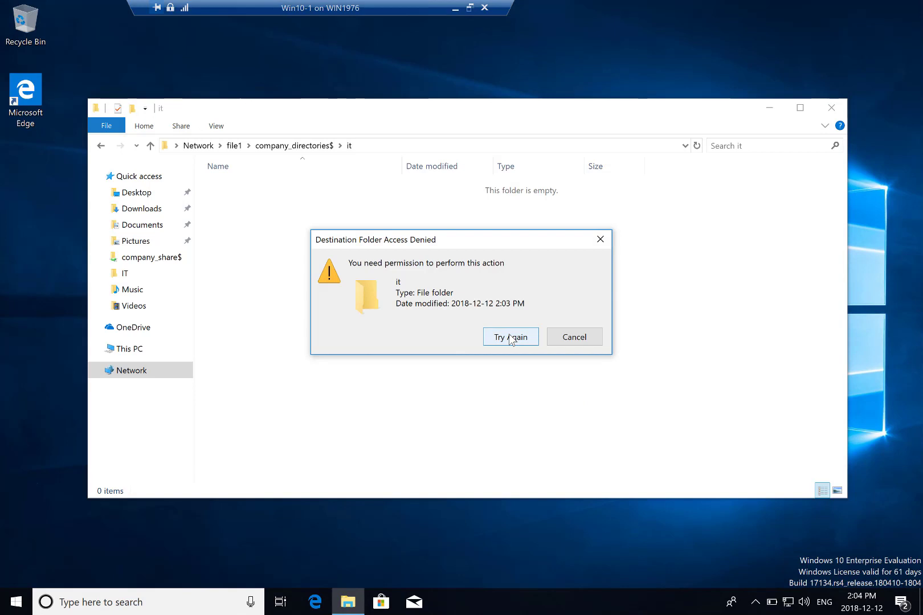
left_click(574, 340)
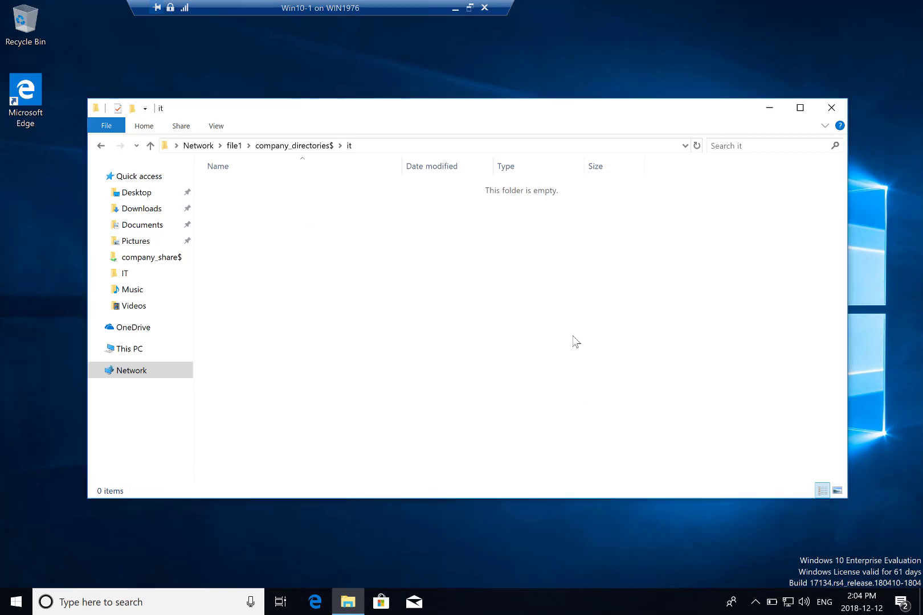
Step: Try to open the share root \\file1\company_directories$\ directly
left_click(407, 146)
left_click(405, 146)
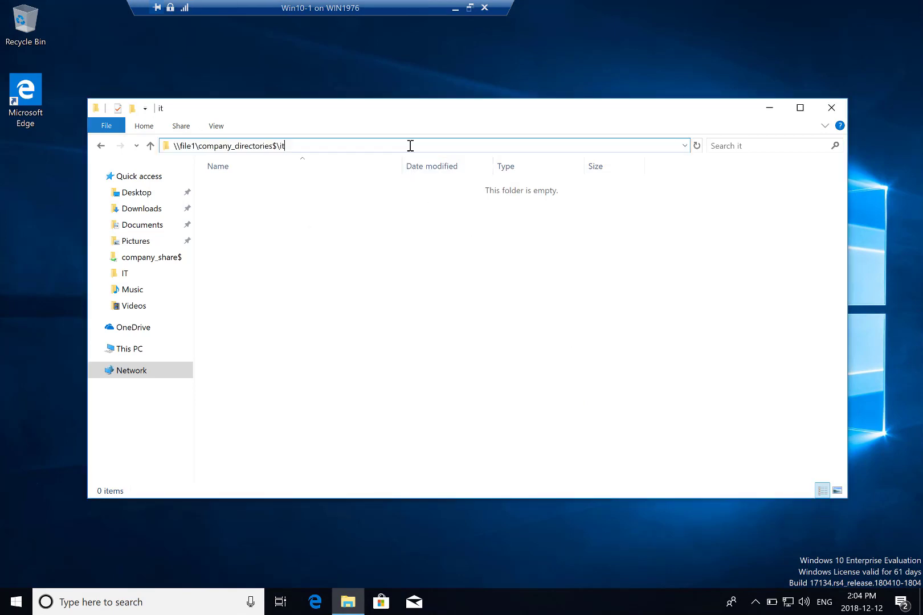
key("BackSpace")
key("BackSpace")
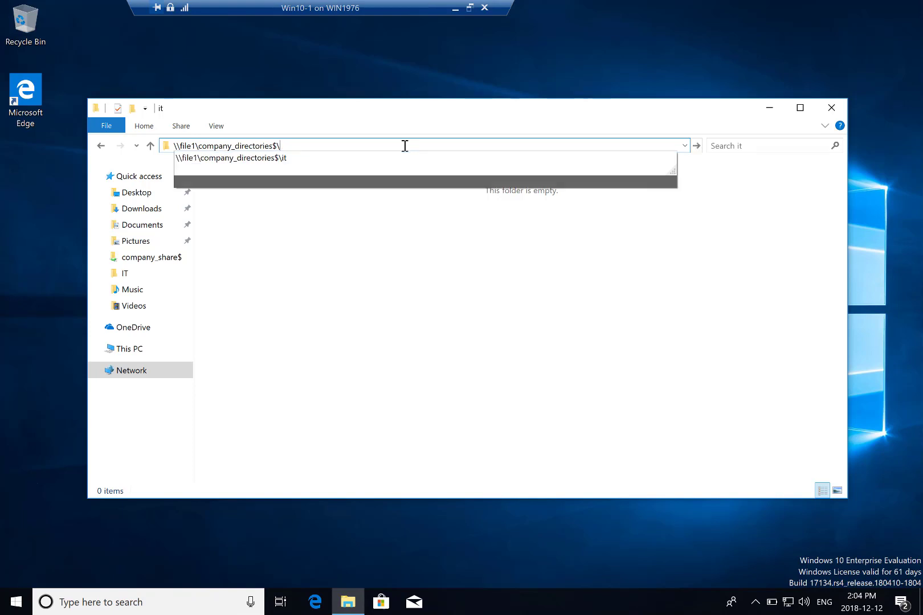
key("Return")
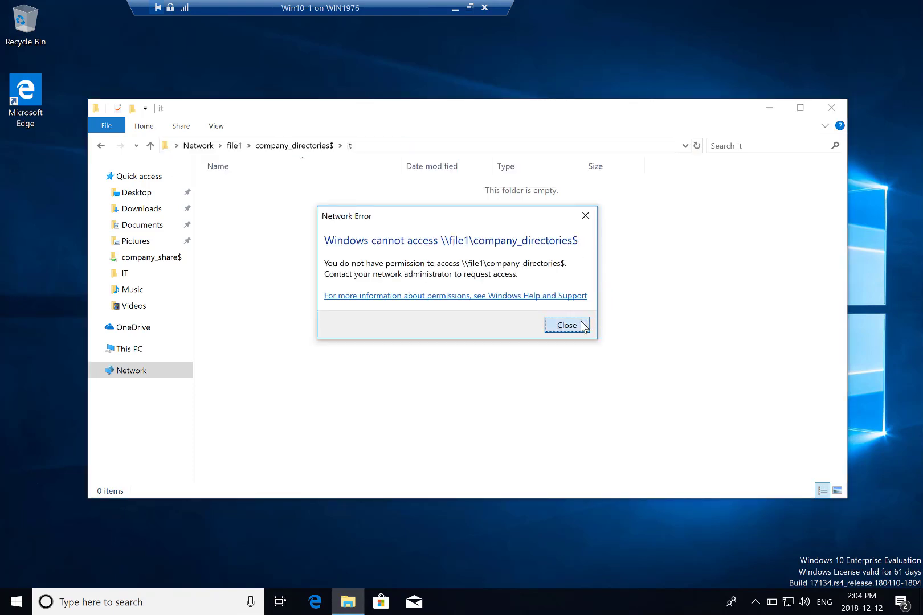
left_click(581, 326)
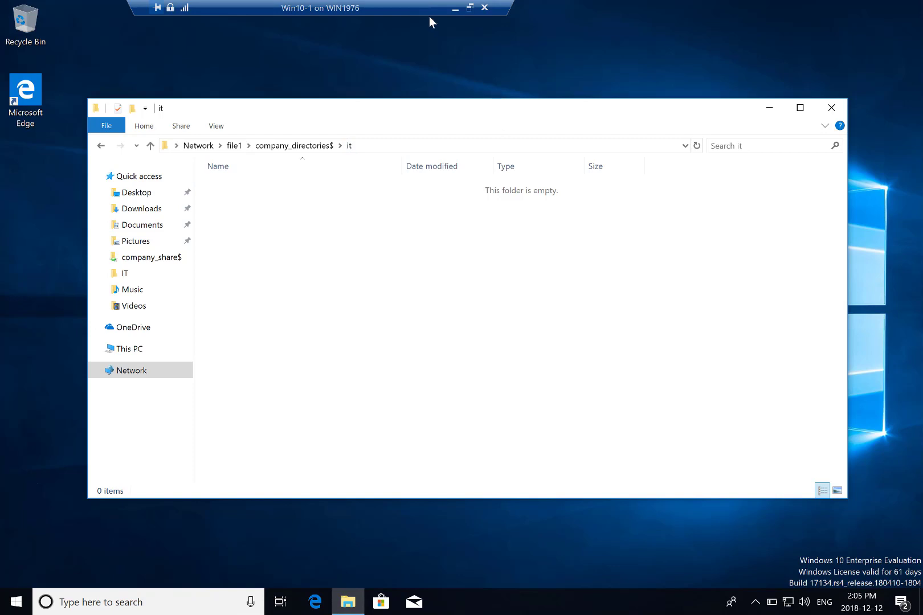
Step: Switch back to the FILE1 session and create a subfolder named IT_Managers inside Company_Directories\IT
left_click(455, 8)
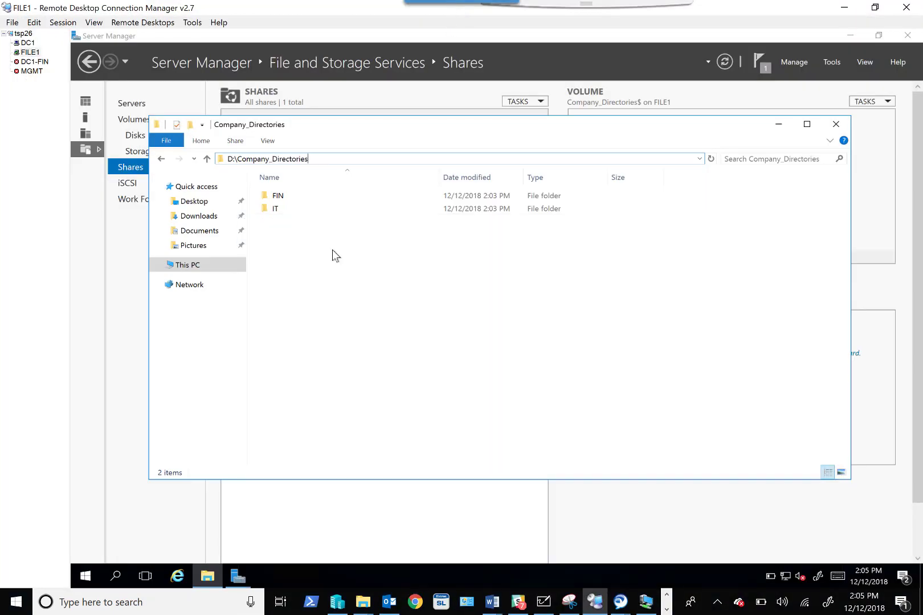
double_click(292, 209)
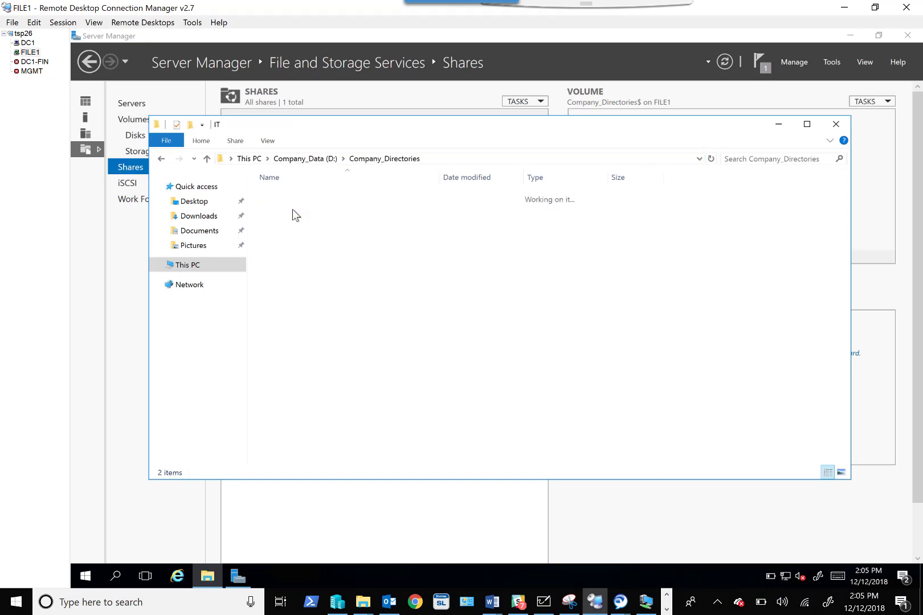
left_click(192, 126)
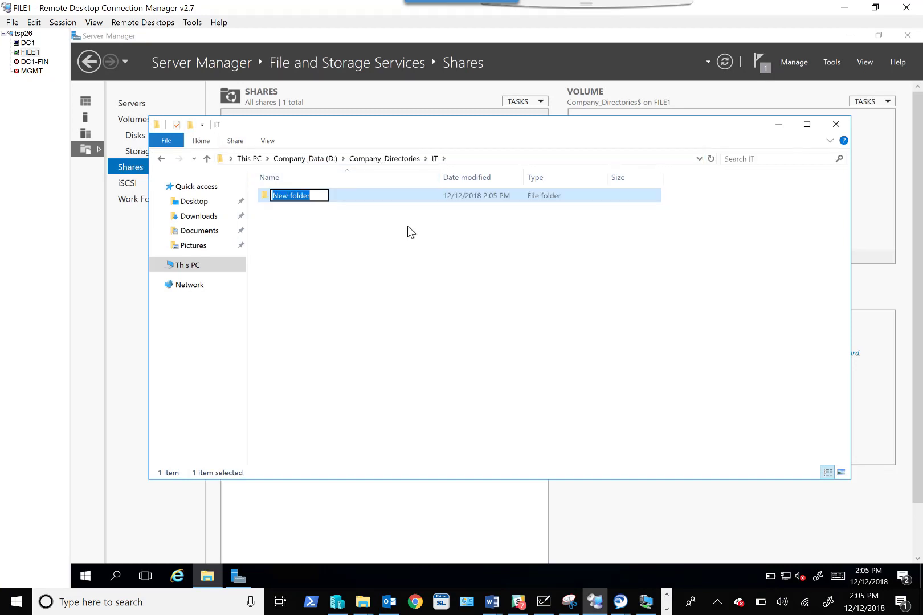
type("IT_MAnagers")
key("BackSpace")
key("BackSpace")
key("BackSpace")
key("BackSpace")
key("BackSpace")
key("BackSpace")
key("BackSpace")
type("anagers")
key("Return")
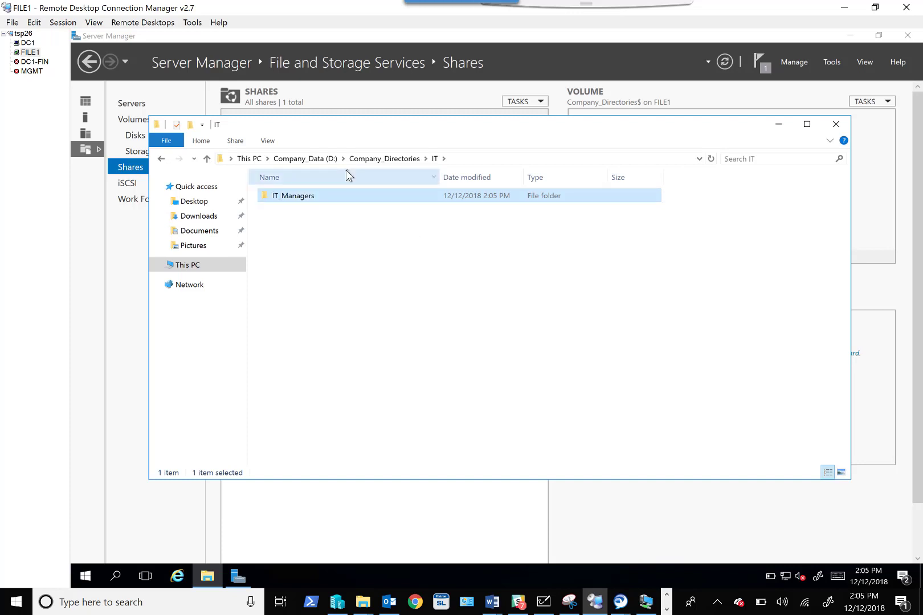
Step: Switch to the Win10-1 virtual machine and check the contents of the it folder on the share
left_click(645, 602)
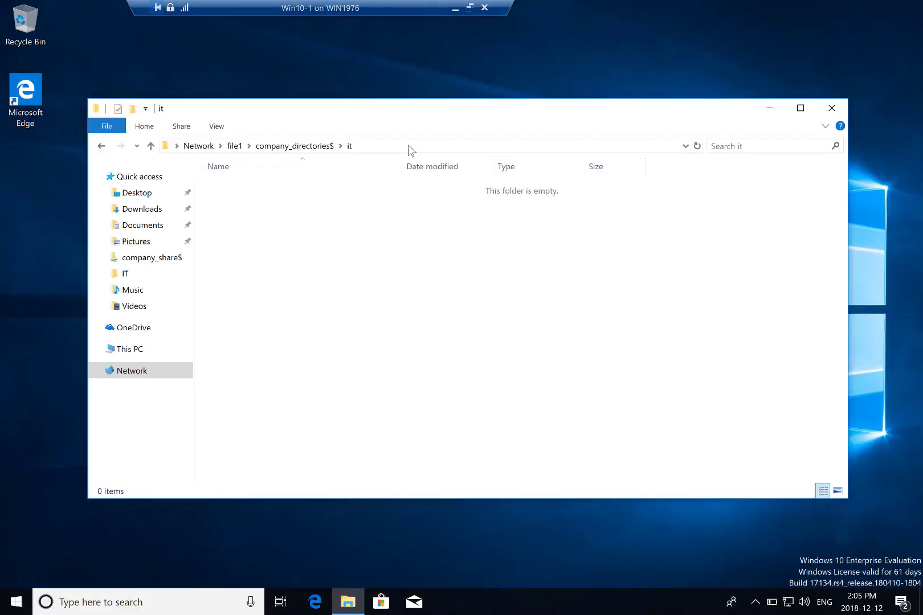
left_click(408, 146)
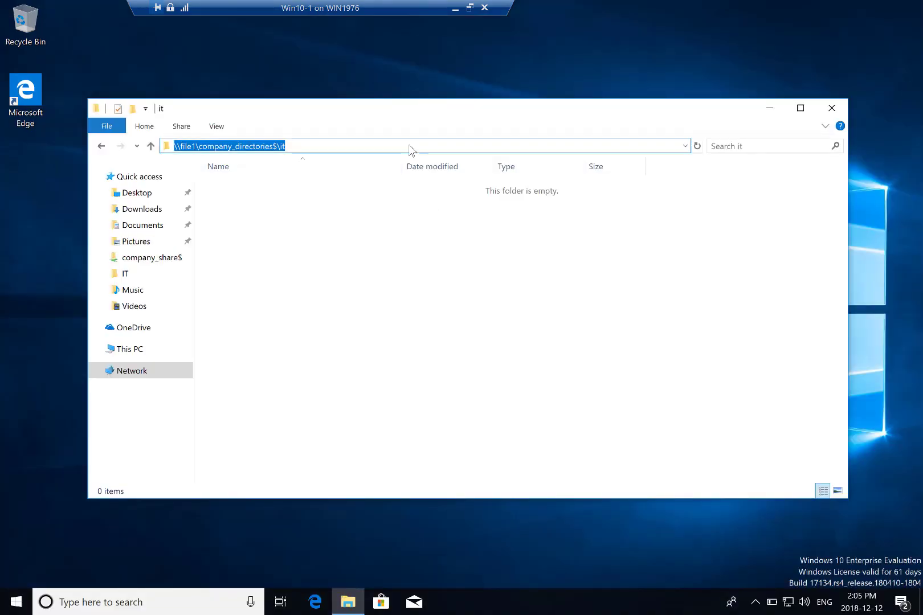
key("Escape")
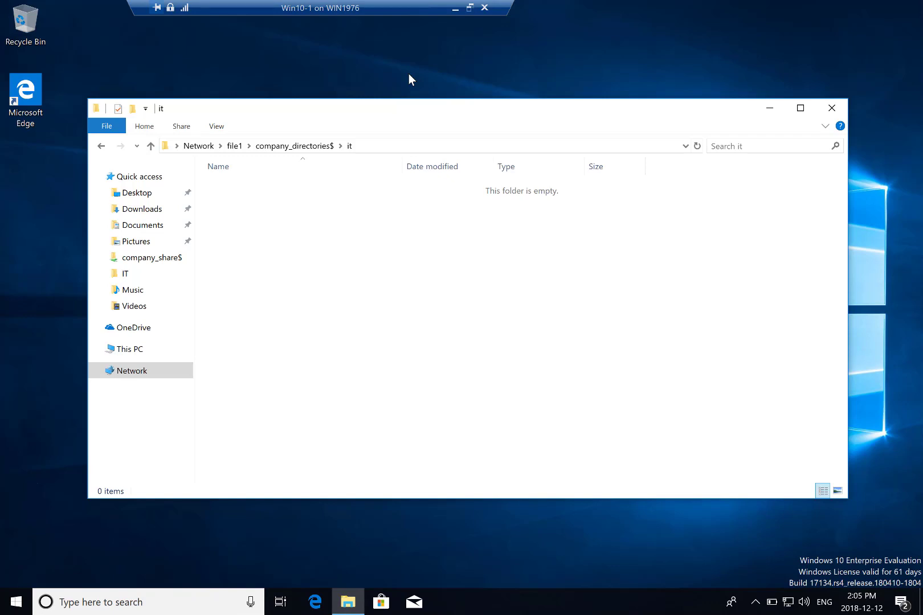
Step: Return to the FILE1 session and create a second subfolder named IT_Service_Desk inside the IT folder
left_click(453, 10)
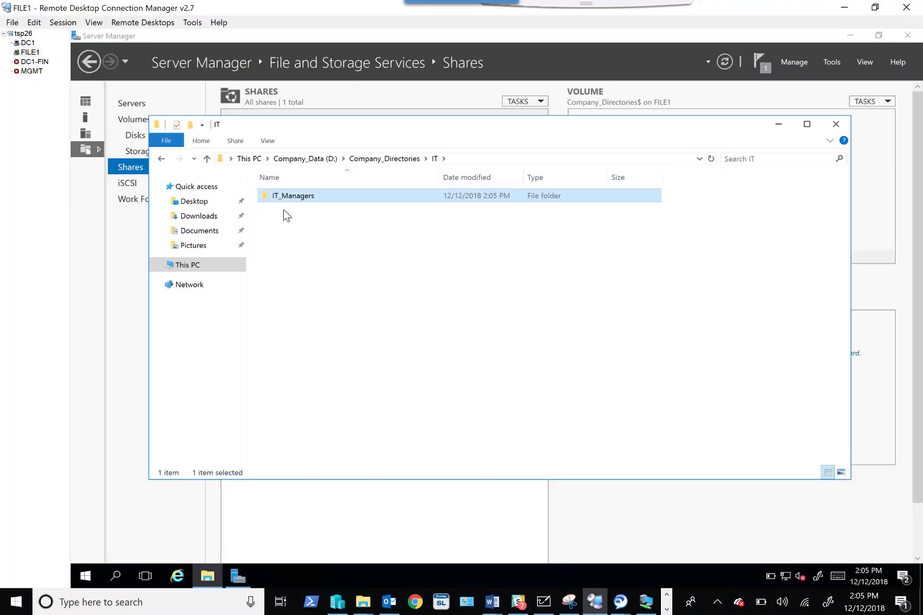
left_click(191, 125)
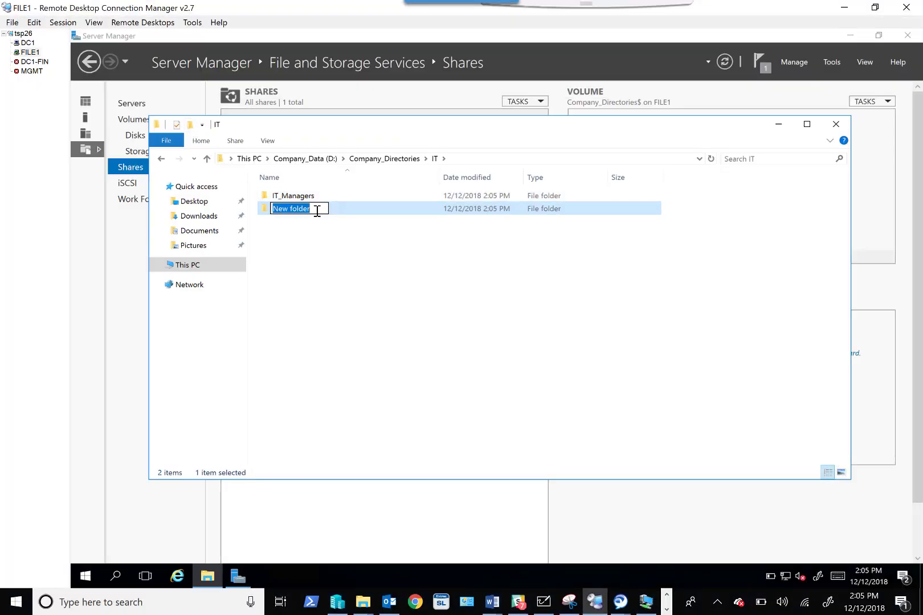
type("IT_")
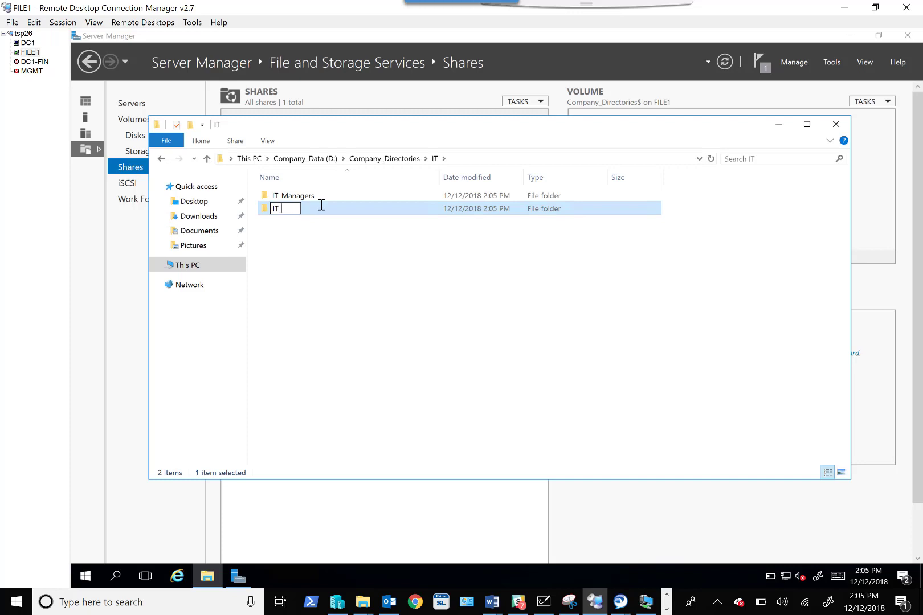
type("Service_Desk")
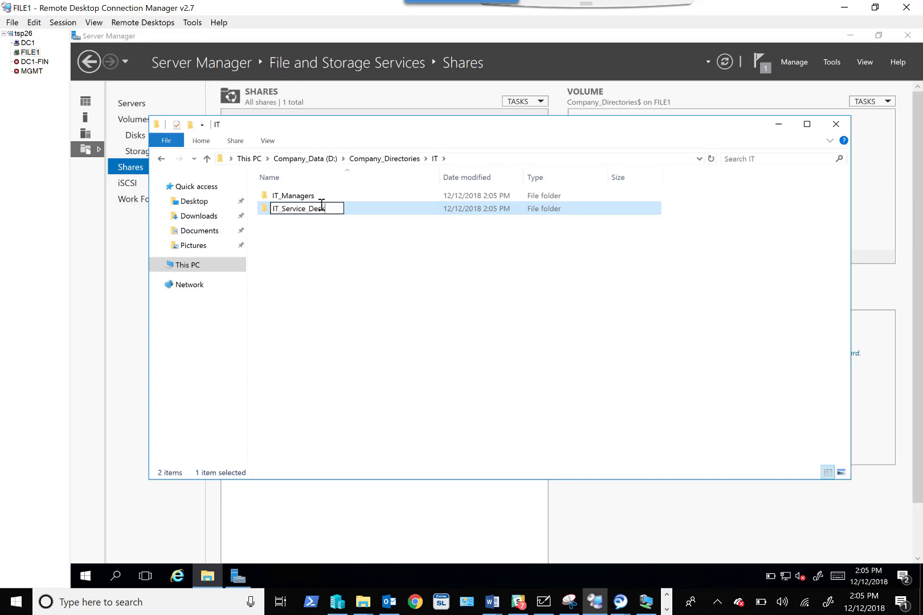
left_click(338, 275)
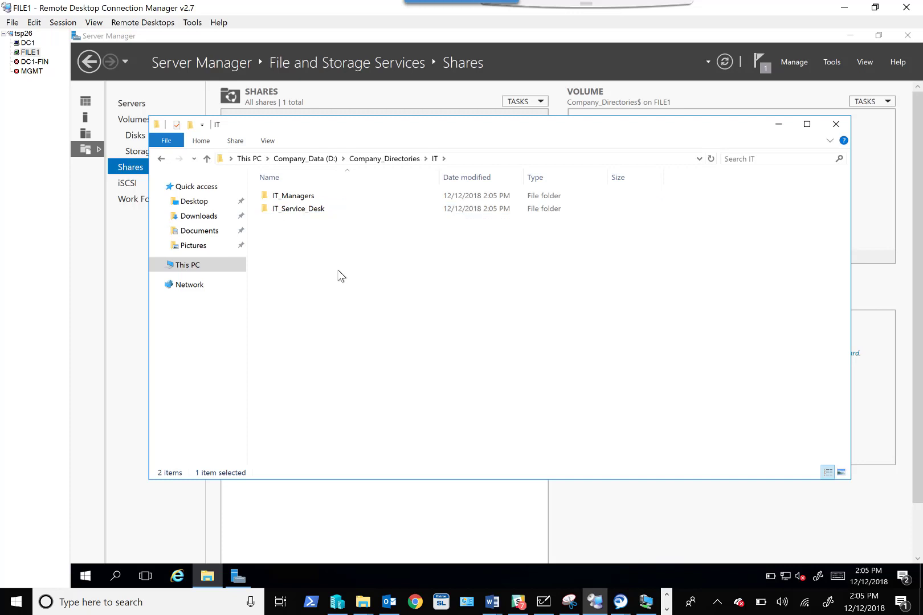
left_click(301, 200)
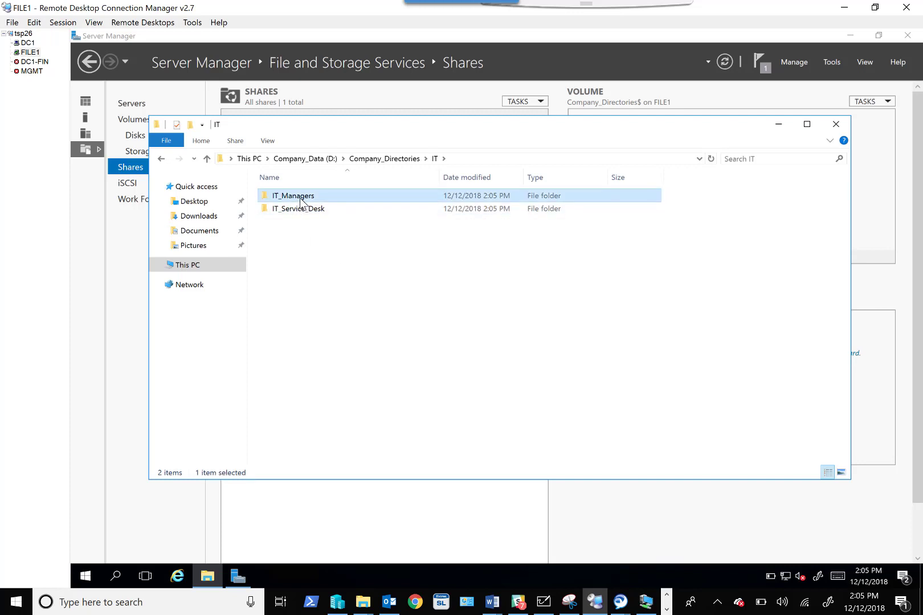
left_click(645, 602)
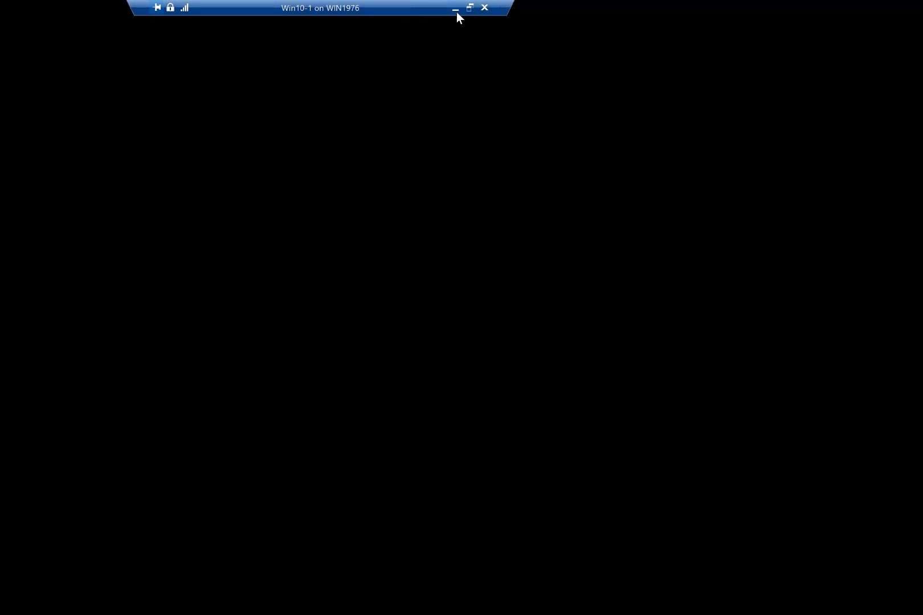
left_click(456, 12)
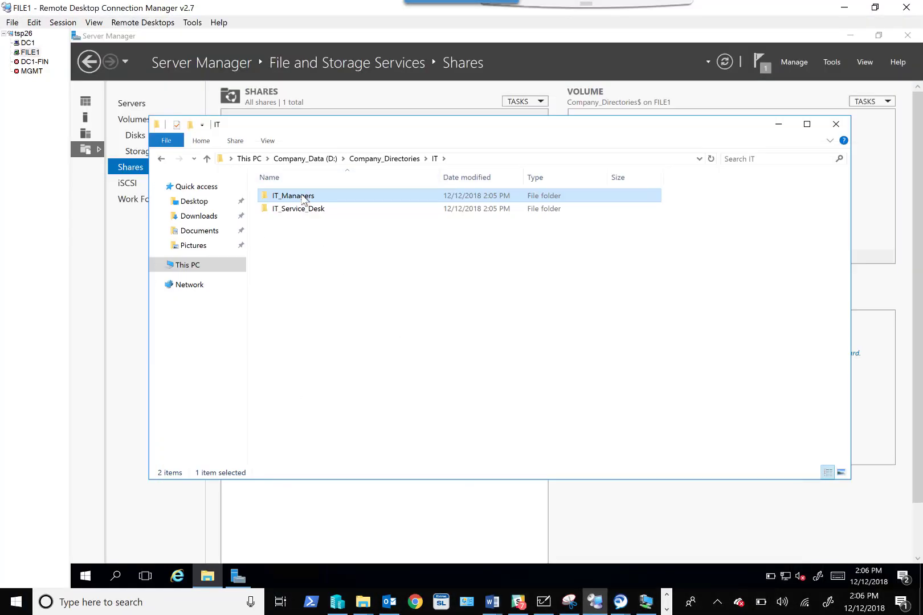
Step: Open the IT_Managers folder's security permissions for editing and add the test user's domain account
right_click(303, 200)
left_click(345, 413)
left_click(387, 222)
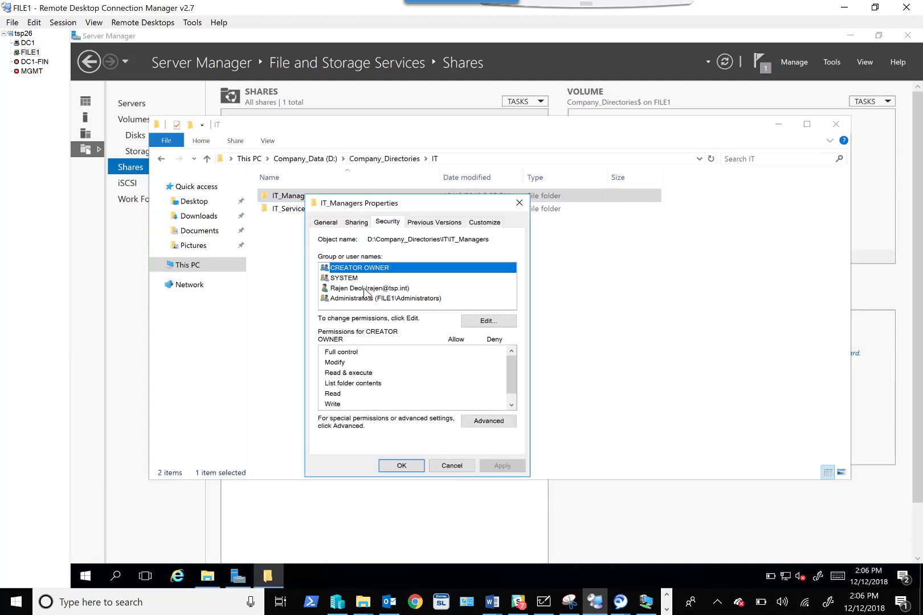
left_click(486, 323)
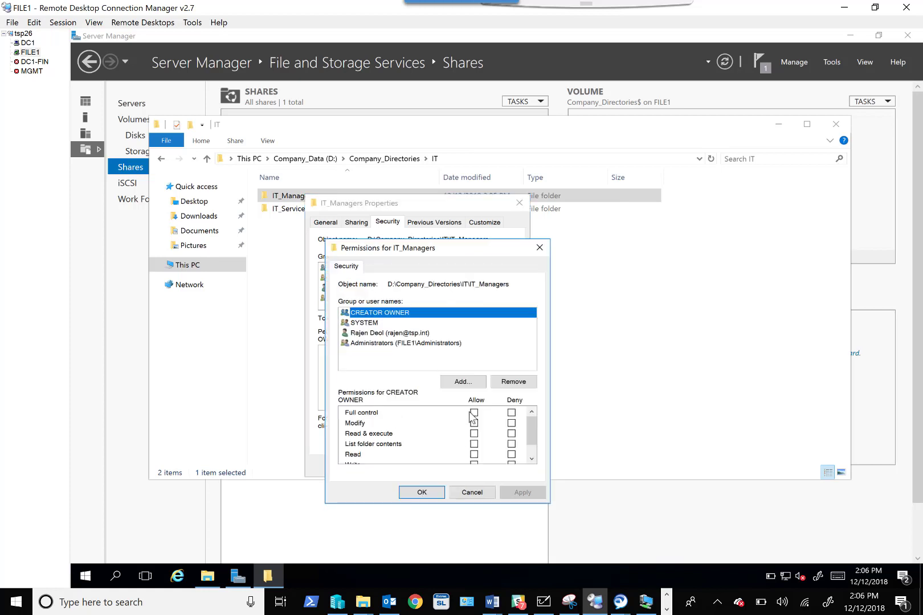
left_click(463, 381)
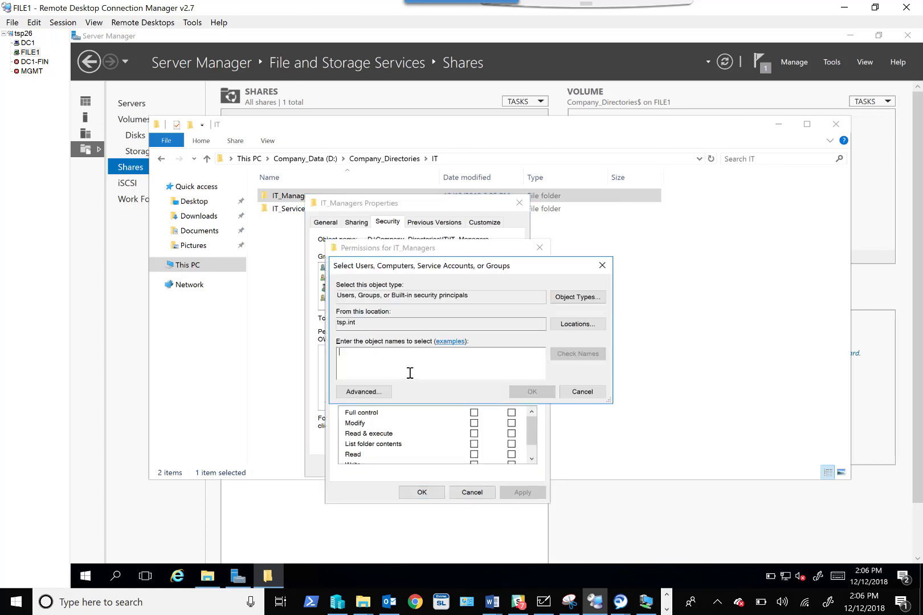
type("roy")
left_click(572, 353)
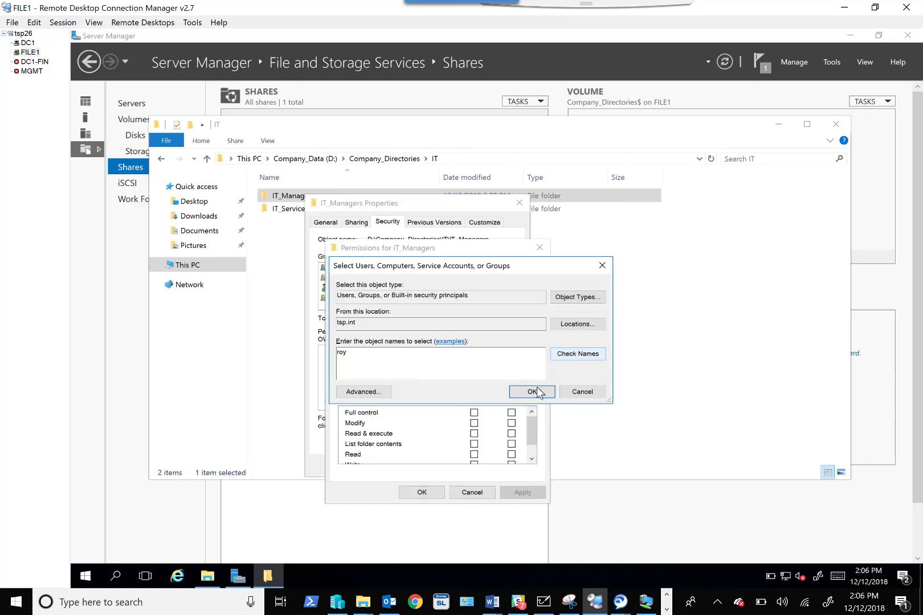
left_click(531, 392)
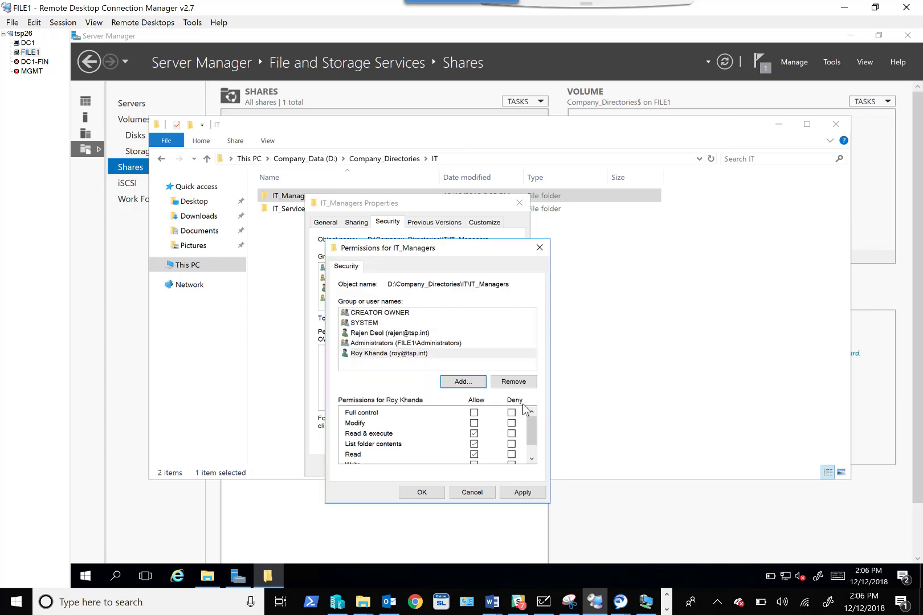
Step: Allow the added user Modify permission on IT_Managers, apply it and close the folder's properties
left_click(474, 424)
left_click(523, 493)
left_click(421, 492)
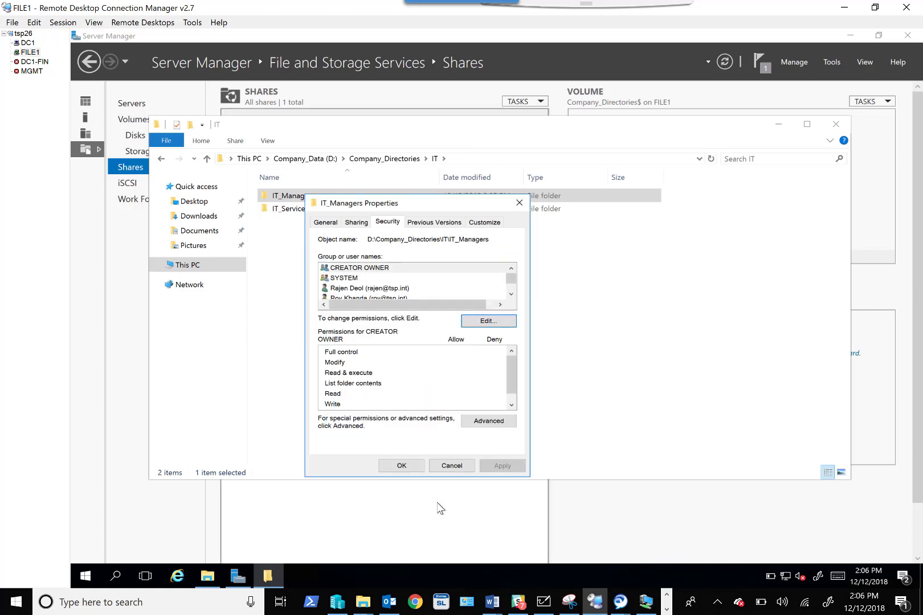
left_click(402, 465)
left_click(389, 335)
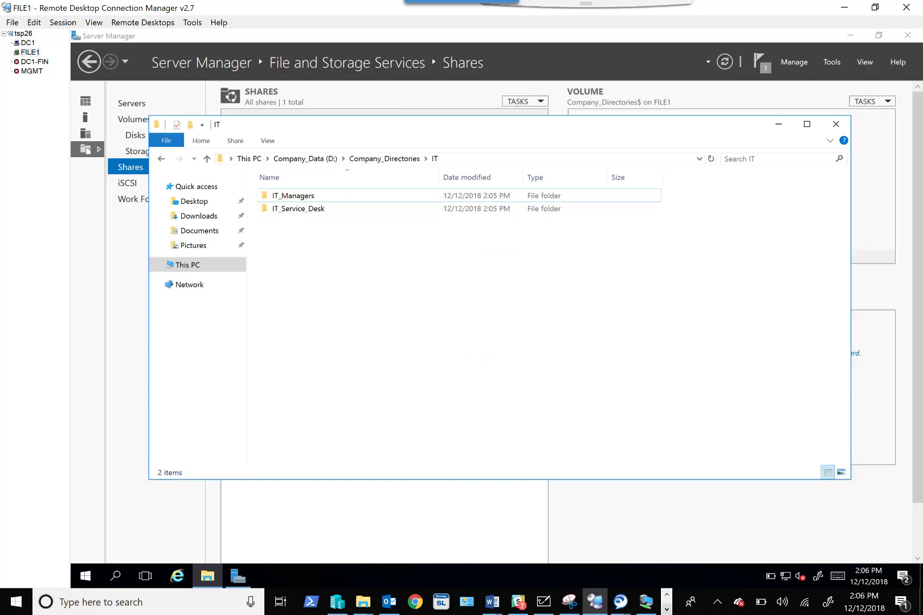
Step: Switch to the Win10-1 virtual machine and reload the it folder on the share
left_click(645, 601)
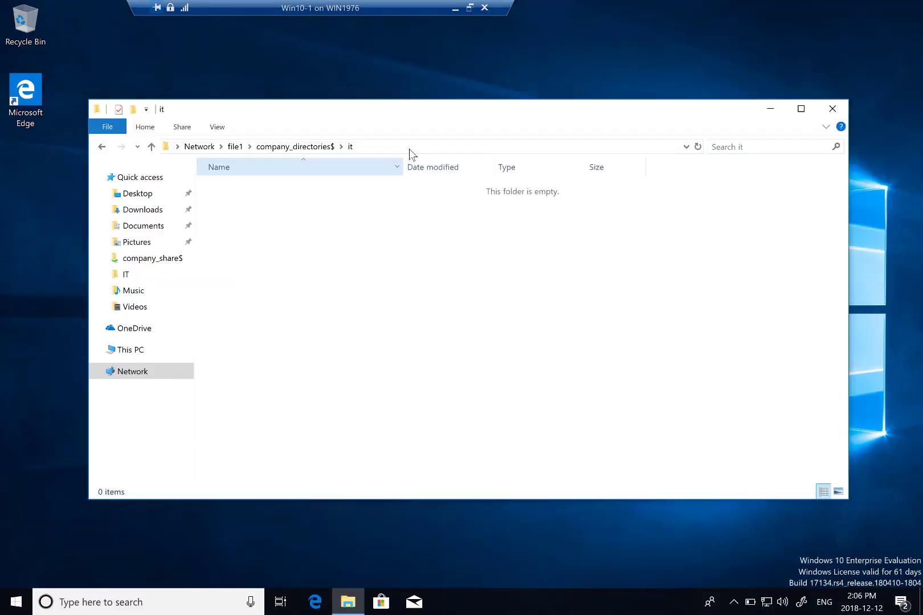
left_click(445, 150)
key("Return")
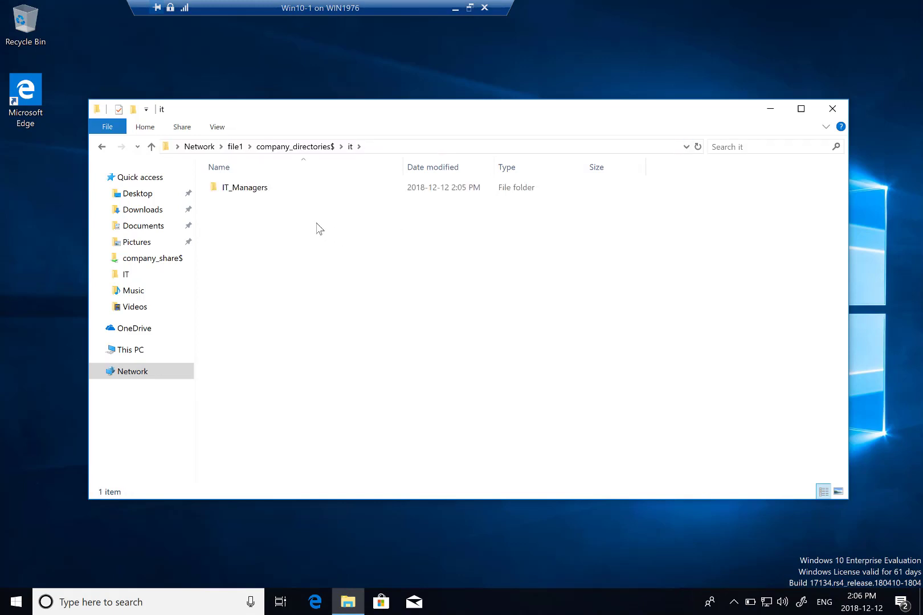
Step: Open IT_Managers on the share and create a folder named with the test user's first name plus "s stuff"
double_click(290, 193)
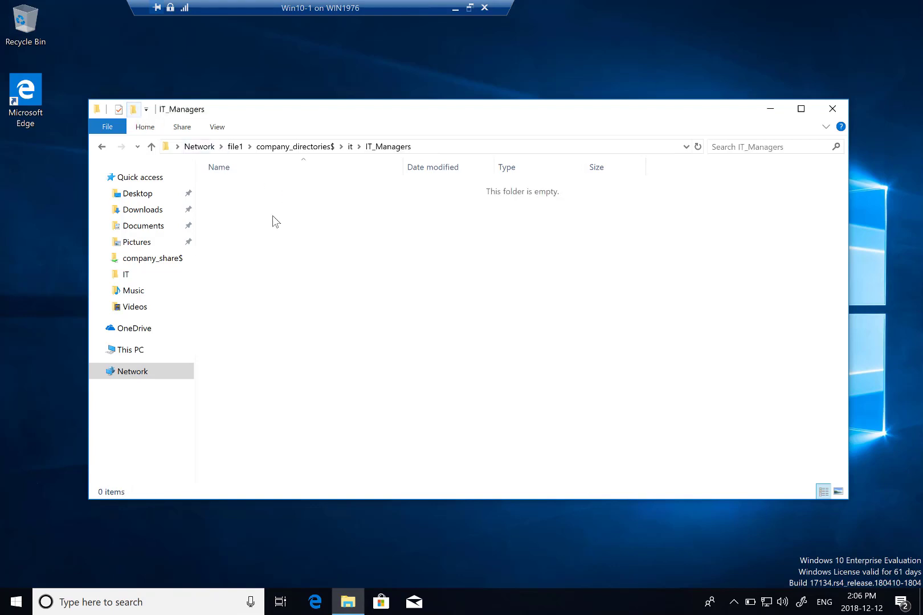
key("ctrl+shift+n")
type("Roy")
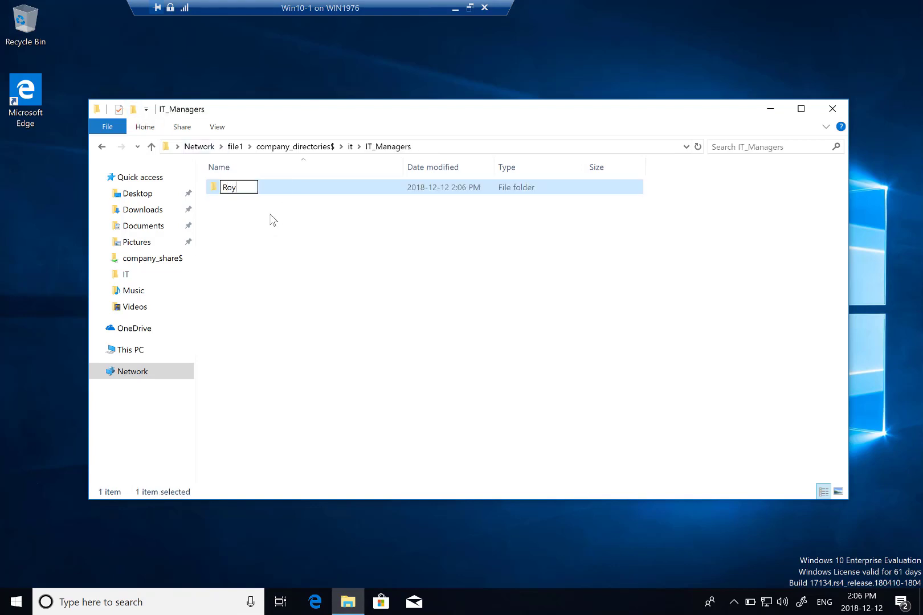
type("s stuff")
key("Return")
Step: Inside the new folder, create a Rich Text Document named with the test user's first name plus "s File"
double_click(282, 187)
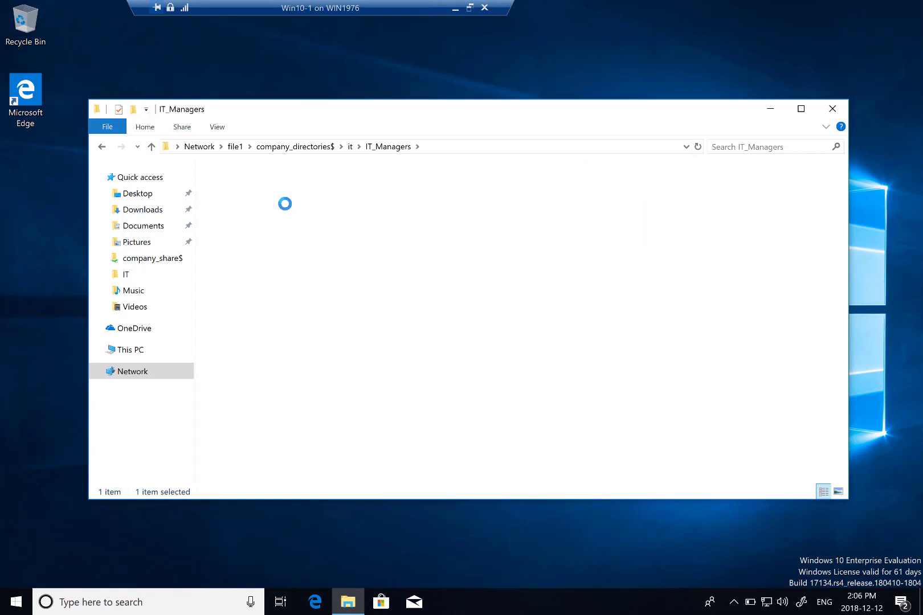
right_click(284, 204)
mouse_move(357, 349)
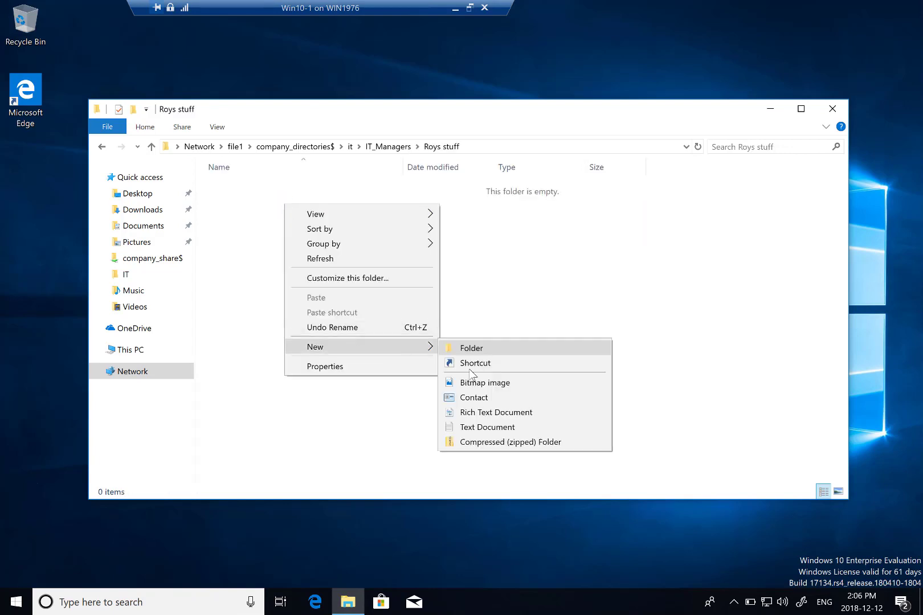
left_click(509, 411)
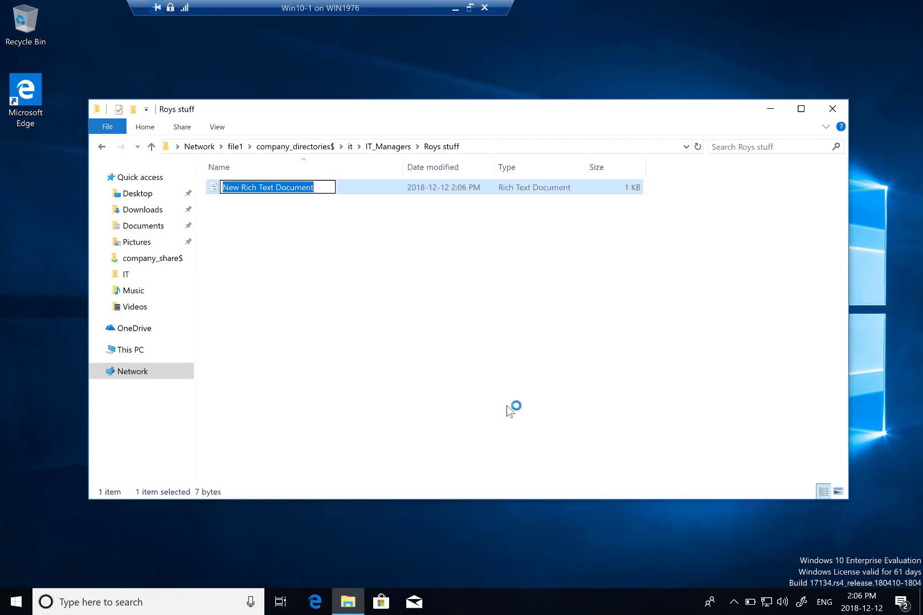
type("Roys File")
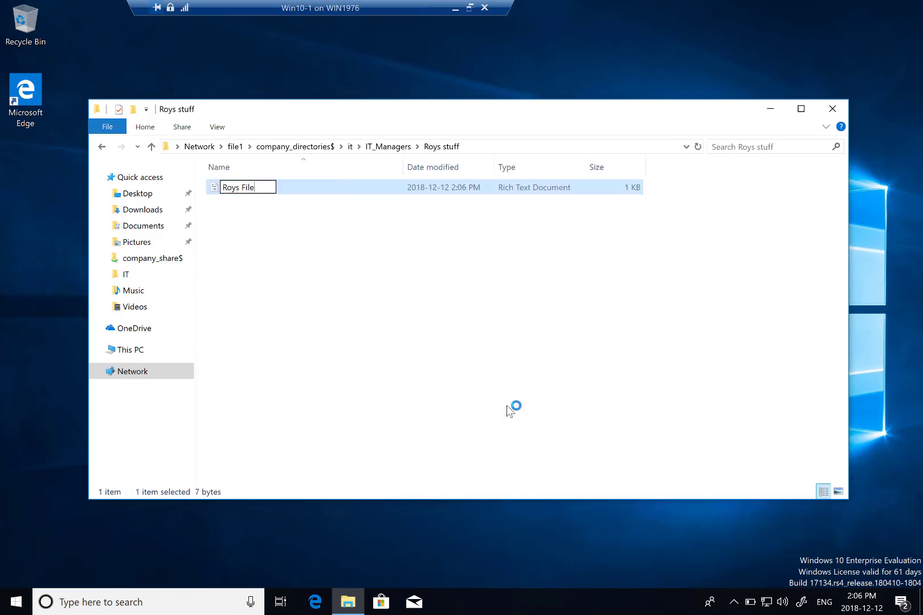
left_click(499, 396)
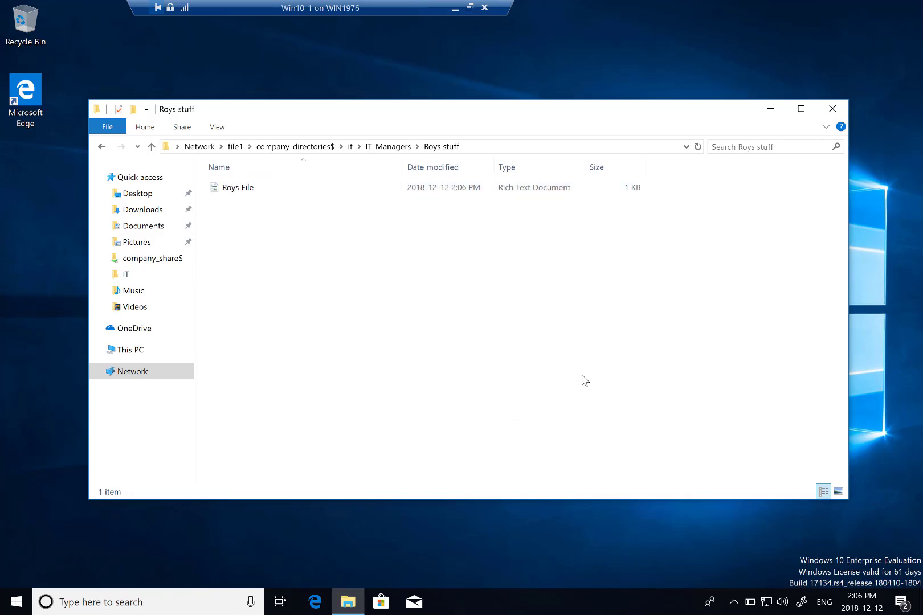
Step: Go up to IT_Managers, try to open the company_directories$ root, and return to the it folder
left_click(370, 148)
left_click(354, 148)
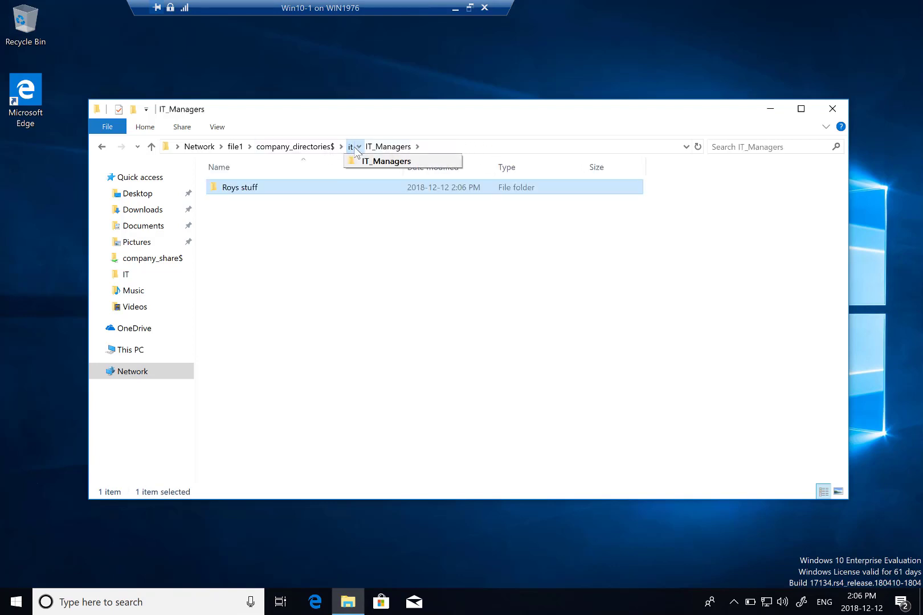
left_click(315, 150)
left_click(566, 326)
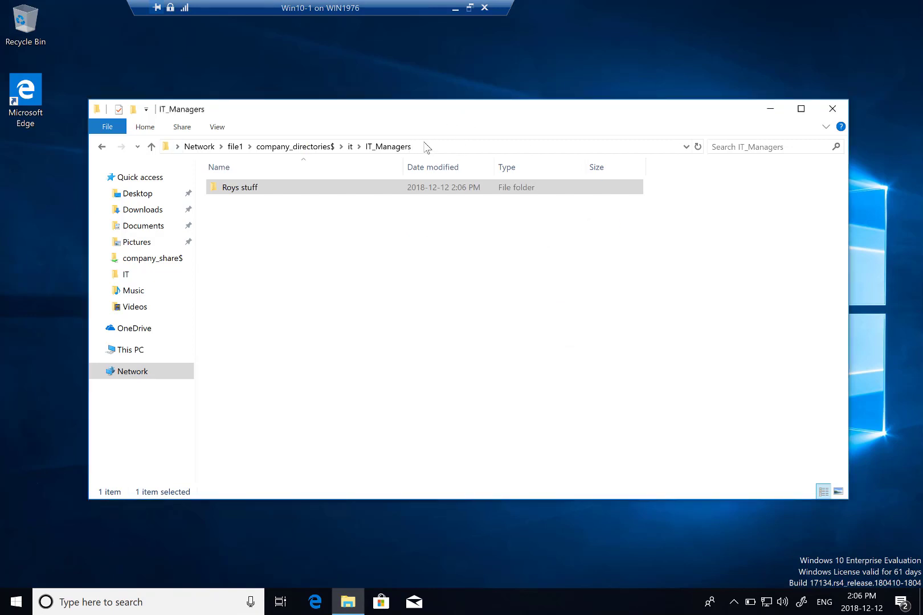
left_click(382, 150)
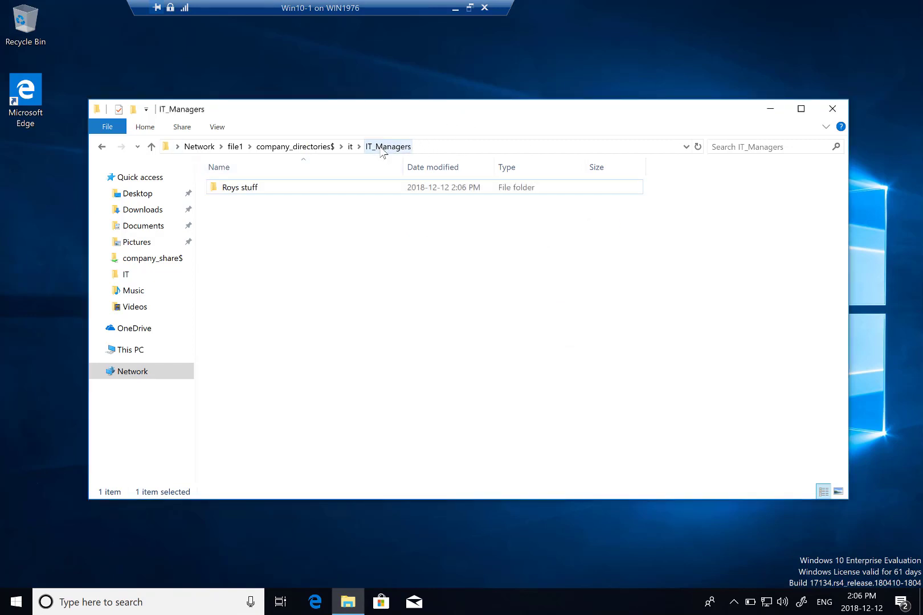
left_click(351, 149)
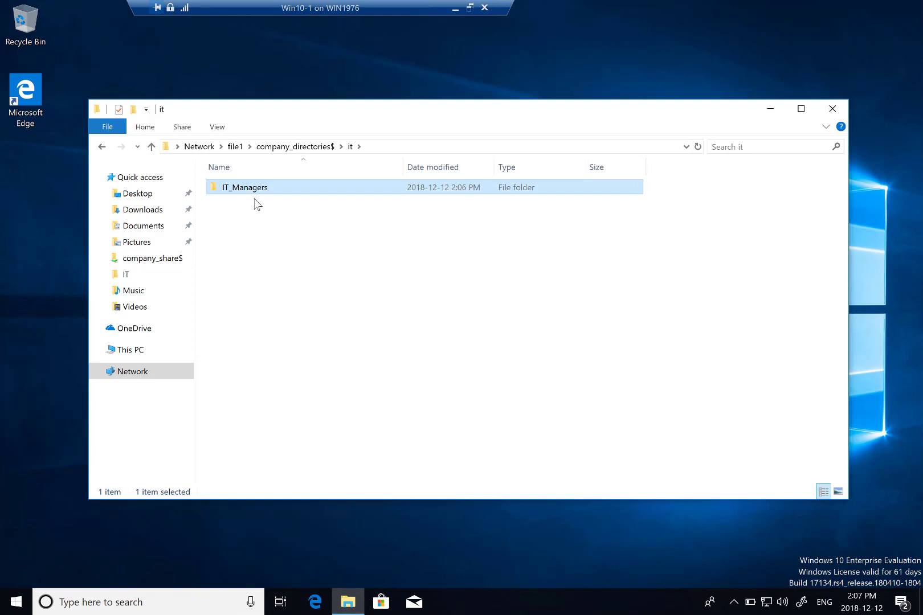
Step: Switch back to the FILE1 session and open the IT_Service_Desk folder's security permissions for editing
left_click(455, 9)
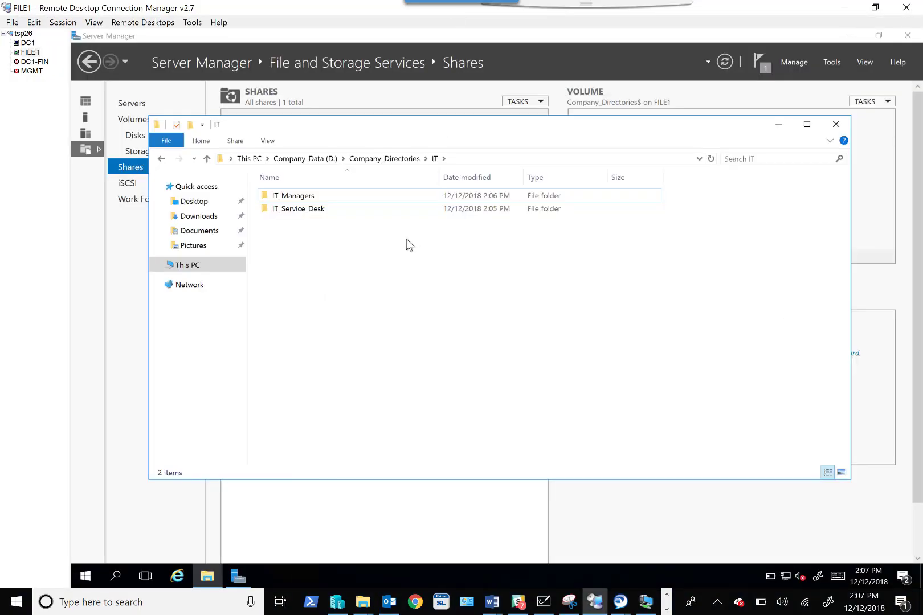
left_click(328, 215)
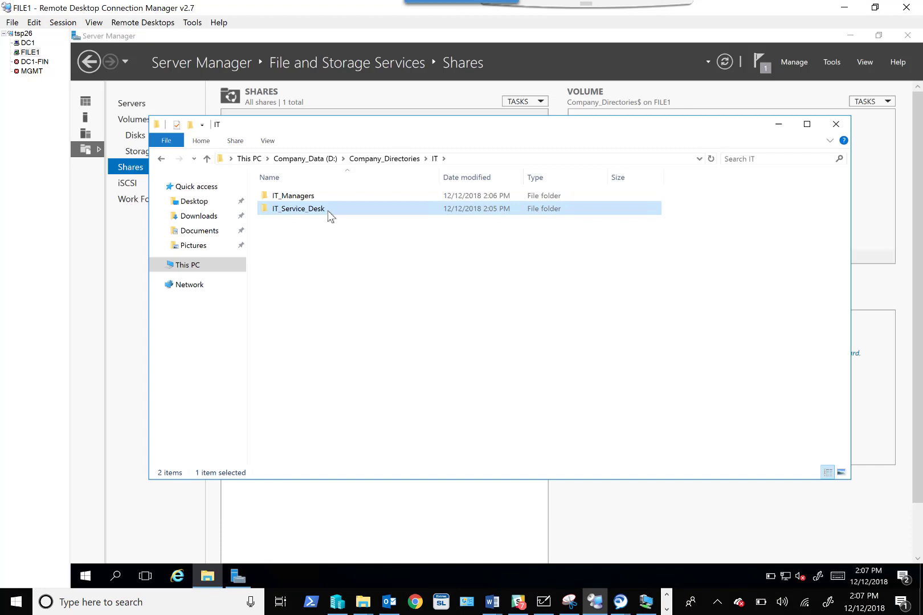
right_click(329, 212)
left_click(381, 430)
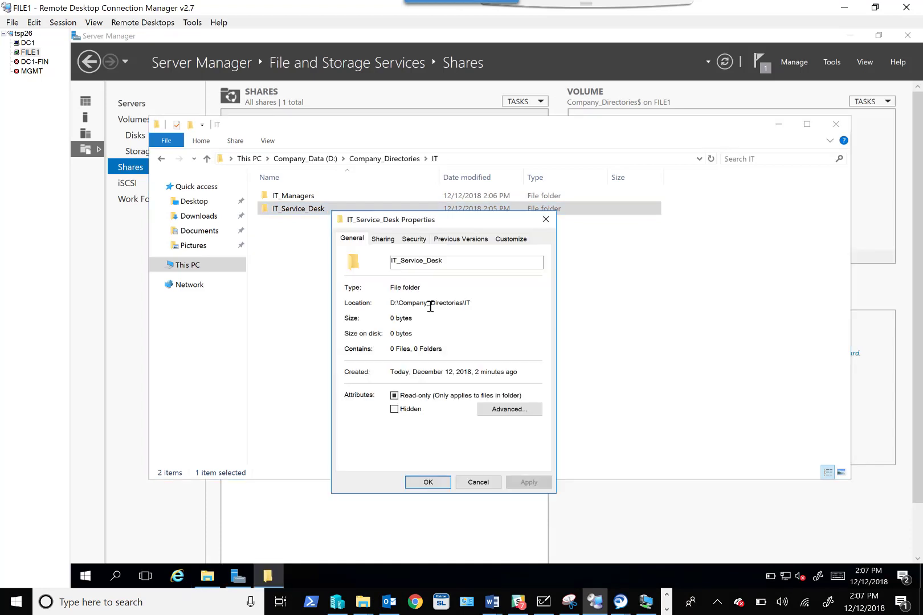
left_click(409, 242)
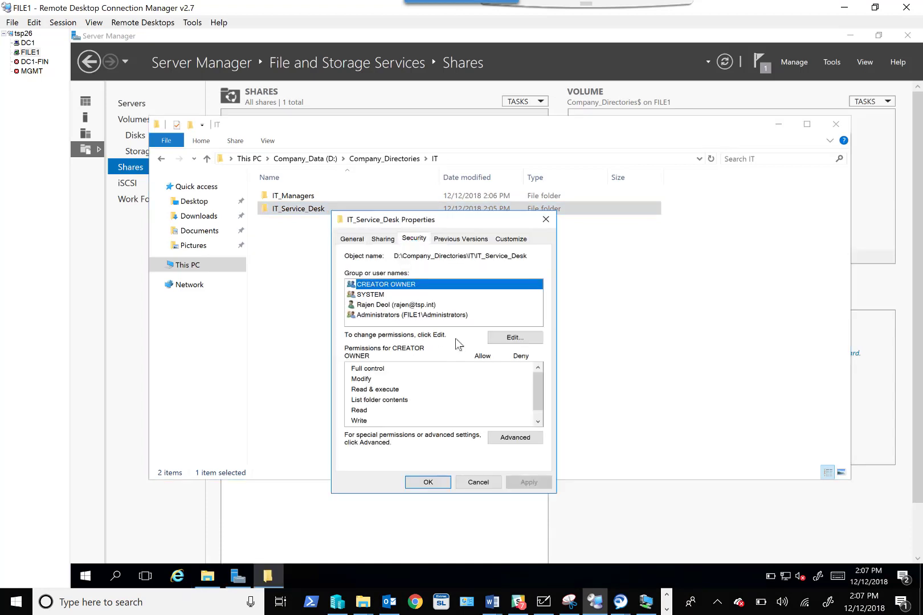
left_click(527, 342)
Step: Add the test user's account to IT_Service_Desk with the default Read & execute, List folder contents and Read permissions, and apply
left_click(490, 401)
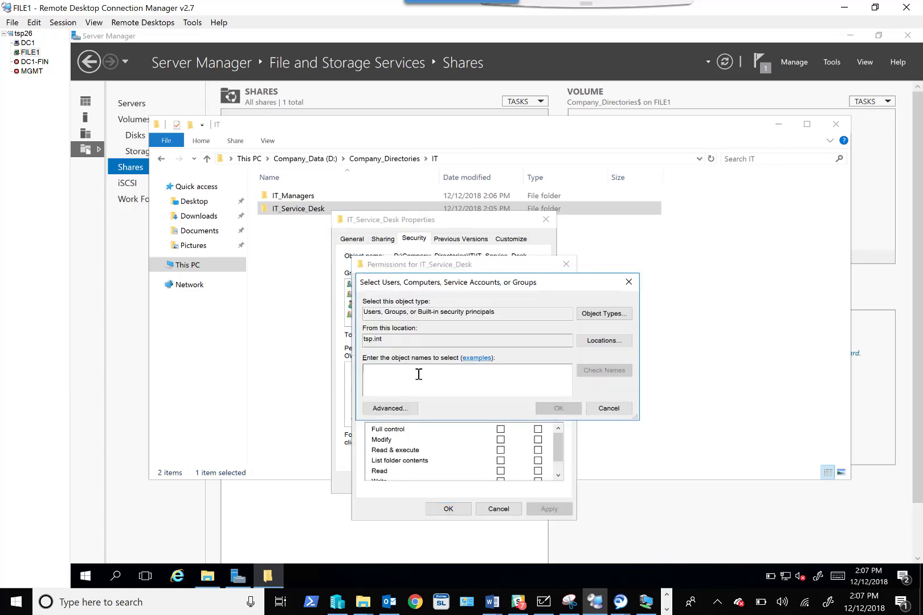
type("rot")
key("Return")
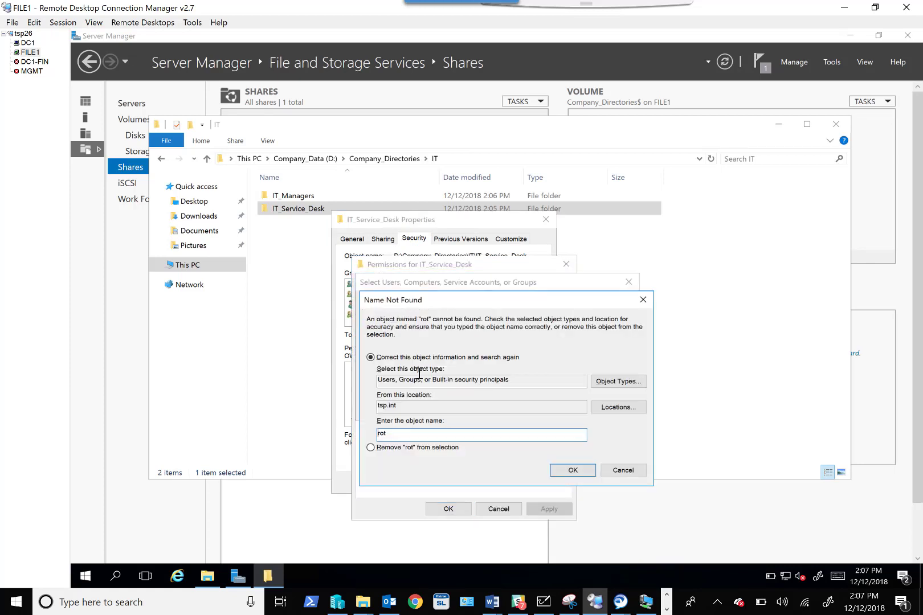
key("BackSpace")
type("y")
key("Return")
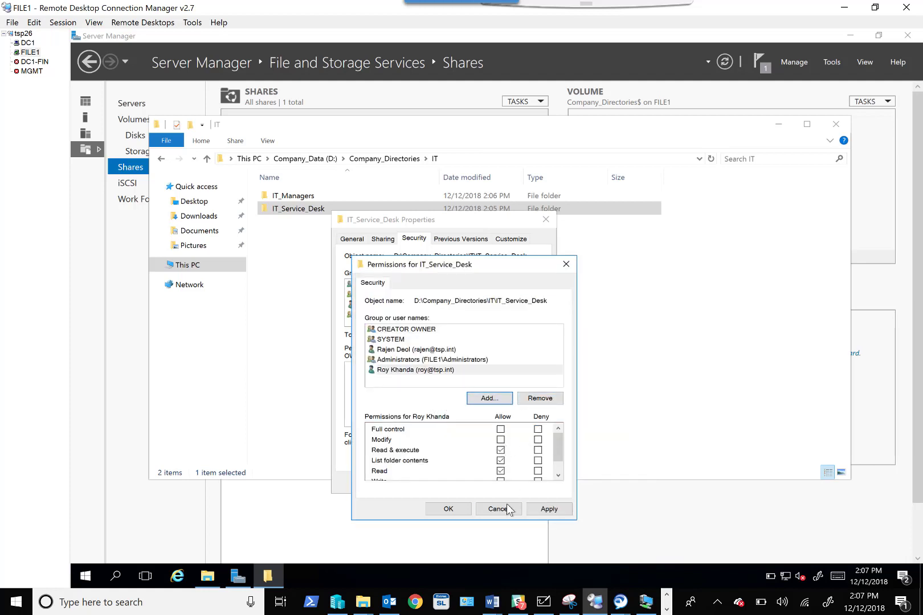
left_click(538, 510)
left_click(465, 512)
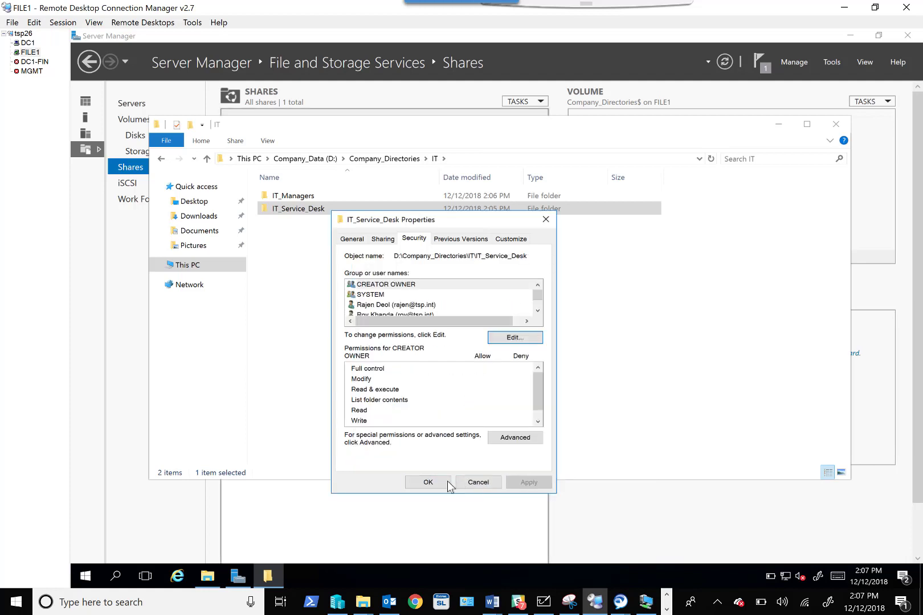
left_click(426, 482)
Step: Switch to the Win10-1 virtual machine, try to create an item inside IT_Service_Desk, and go back to the it folder
left_click(646, 604)
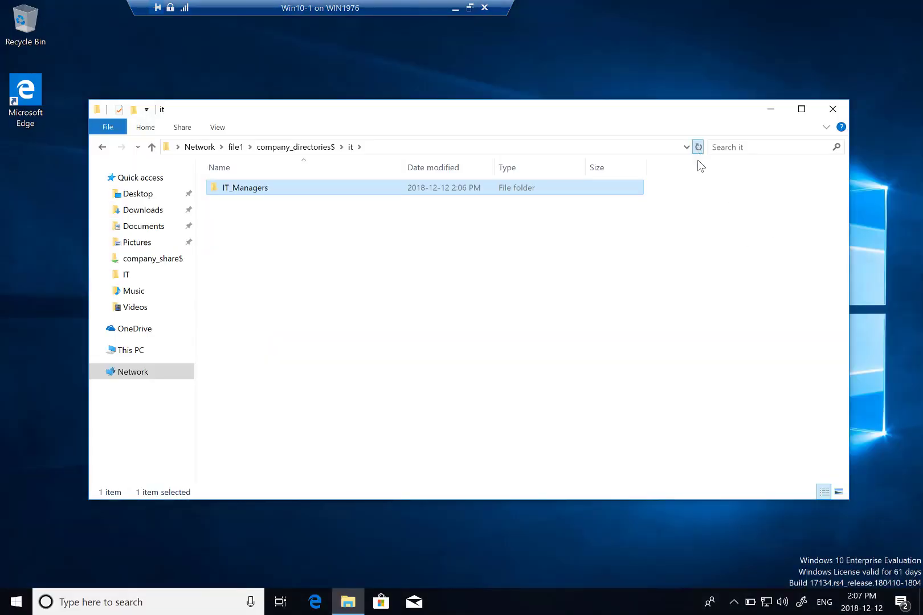
double_click(259, 205)
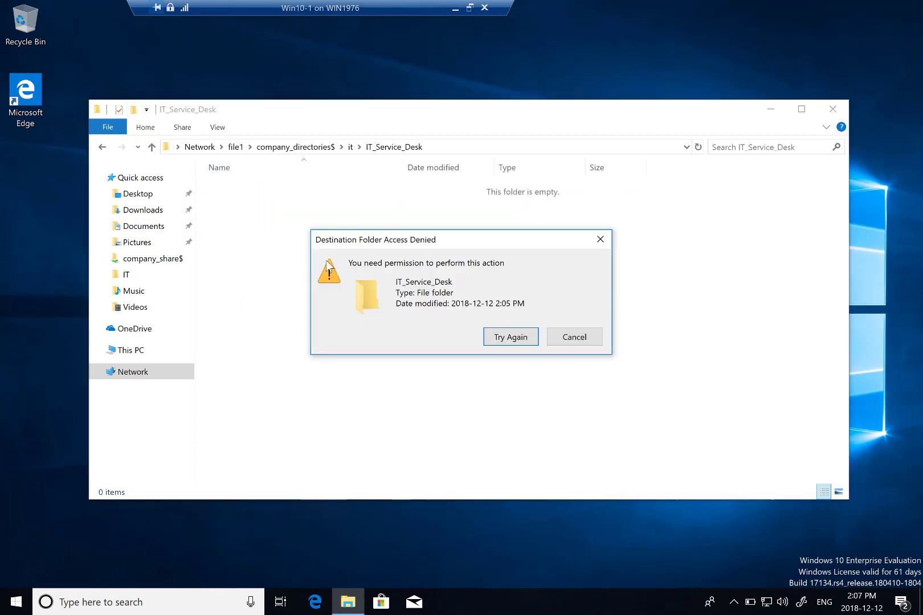
left_click(579, 336)
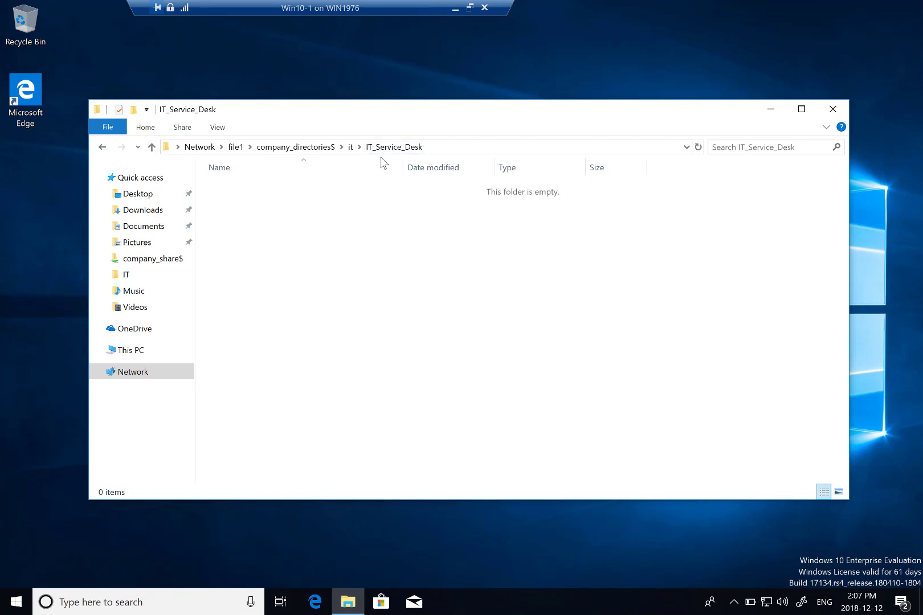
left_click(103, 148)
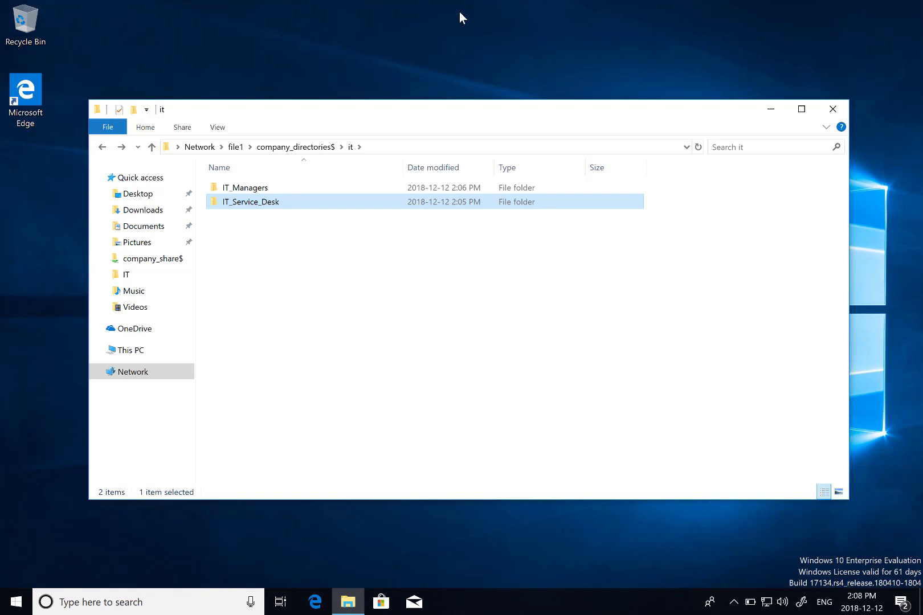
Step: Return to the FILE1 session and review the test user's security permissions on the IT_Managers folder
left_click(456, 10)
left_click(303, 199)
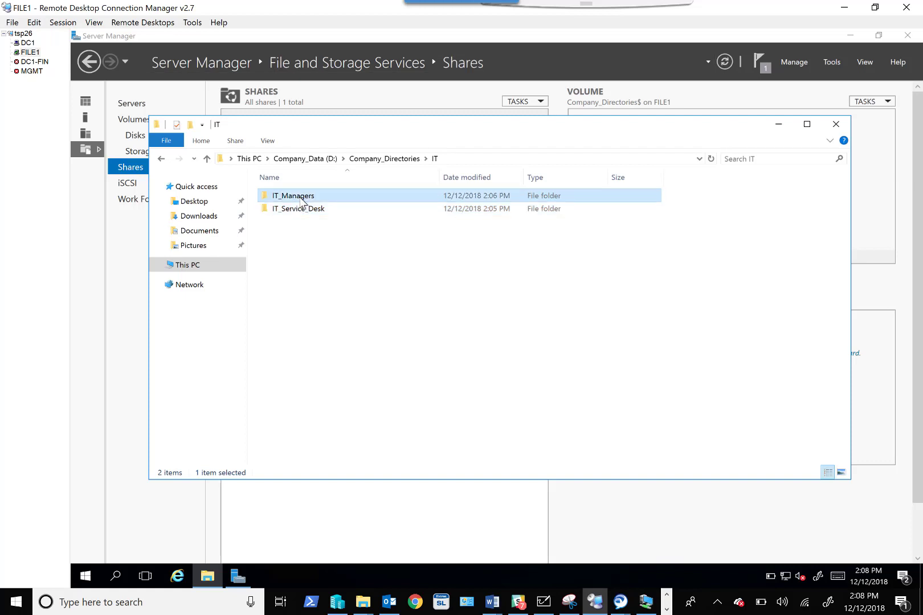
right_click(303, 200)
left_click(350, 417)
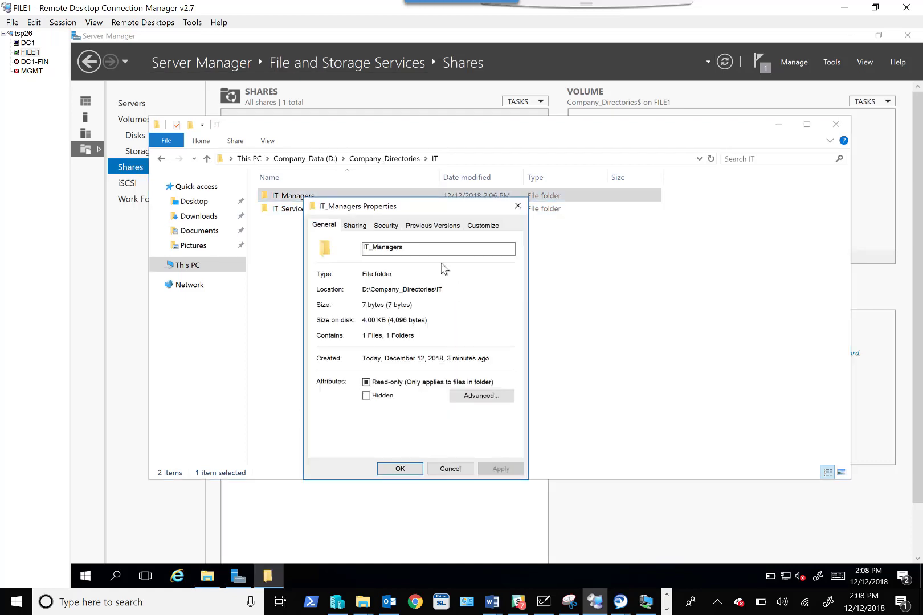
left_click(385, 225)
left_click(375, 301)
scroll(375, 302, "down", 1)
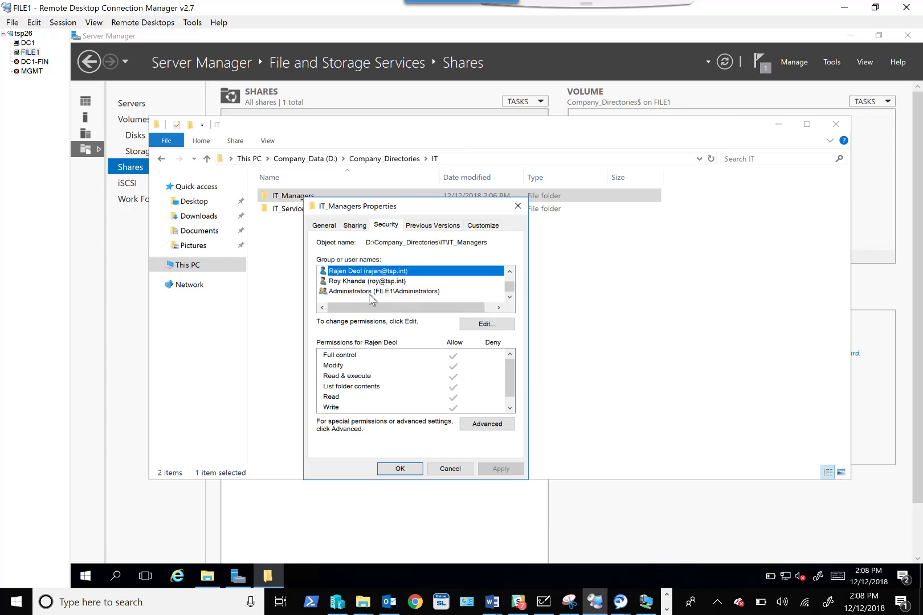
left_click(373, 282)
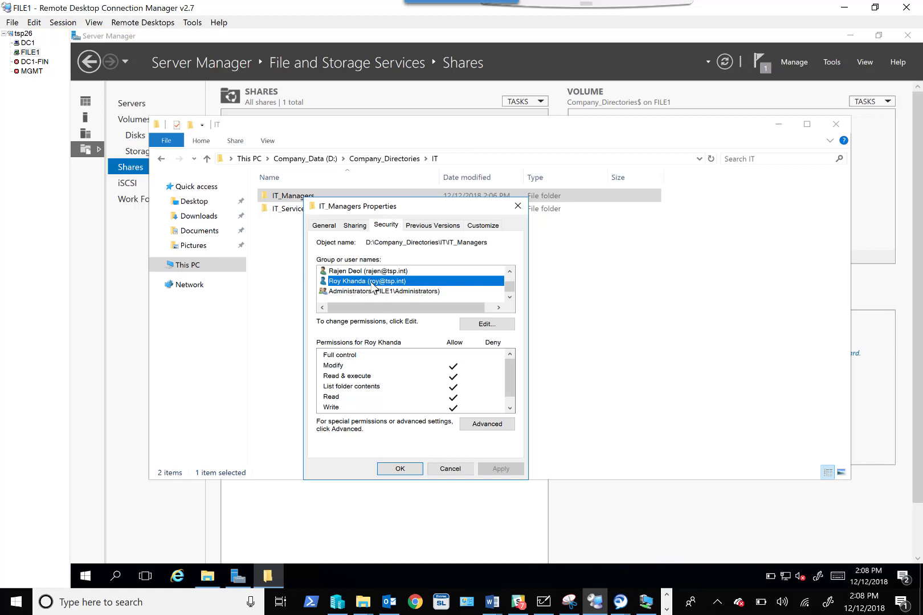
left_click(411, 469)
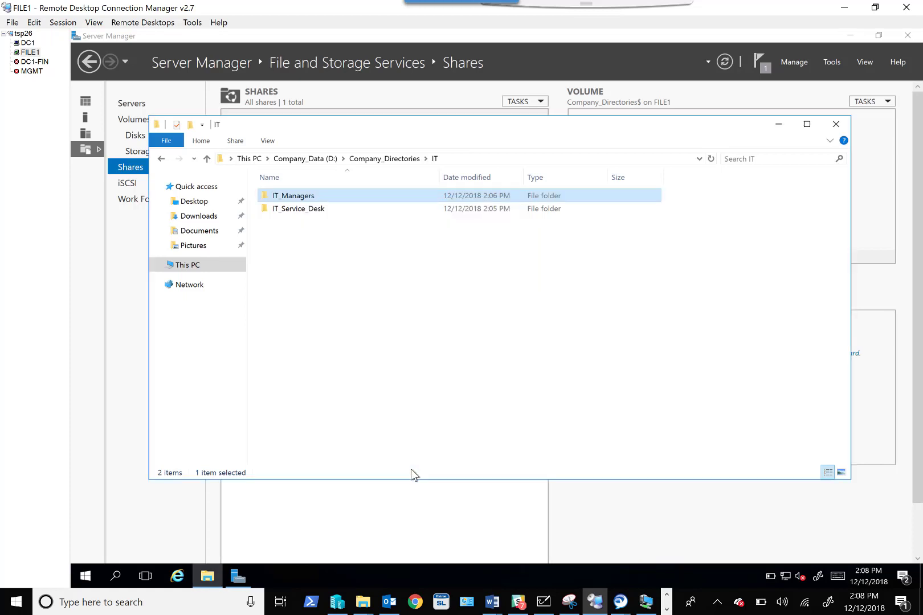
left_click(424, 343)
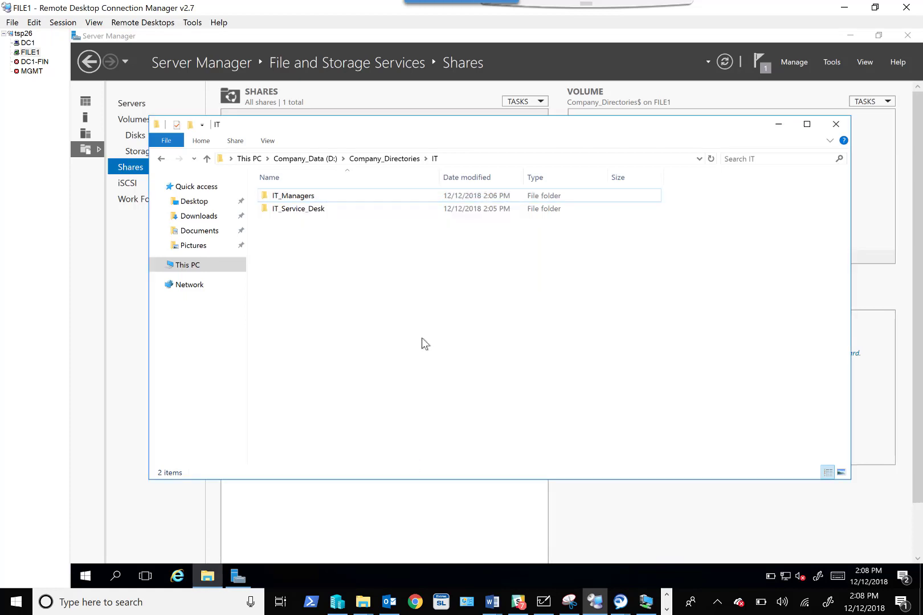